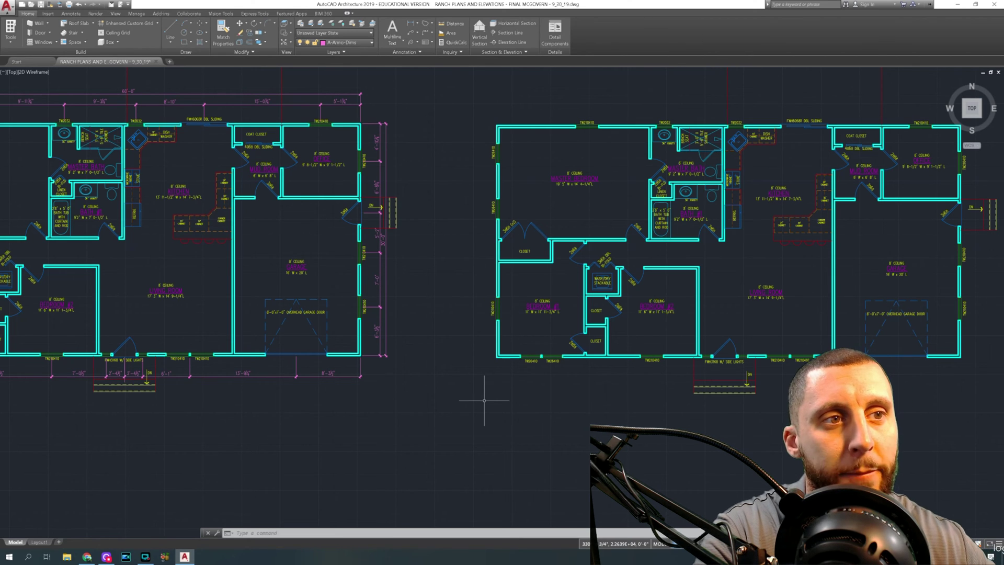
pyautogui.moveTo(415, 385); pyautogui.dragTo(542, 334, button='middle')
pyautogui.moveTo(432, 360)
pyautogui.mouseDown(button='middle')
pyautogui.moveTo(365, 345)
pyautogui.moveTo(322, 363)
pyautogui.mouseUp(button='middle')
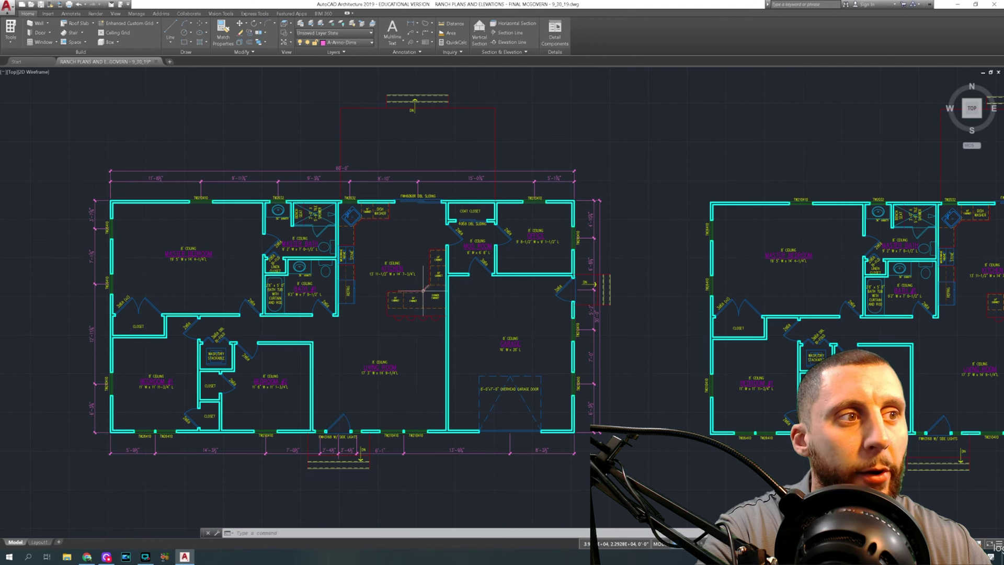
pyautogui.moveTo(418, 319); pyautogui.dragTo(414, 283, button='middle')
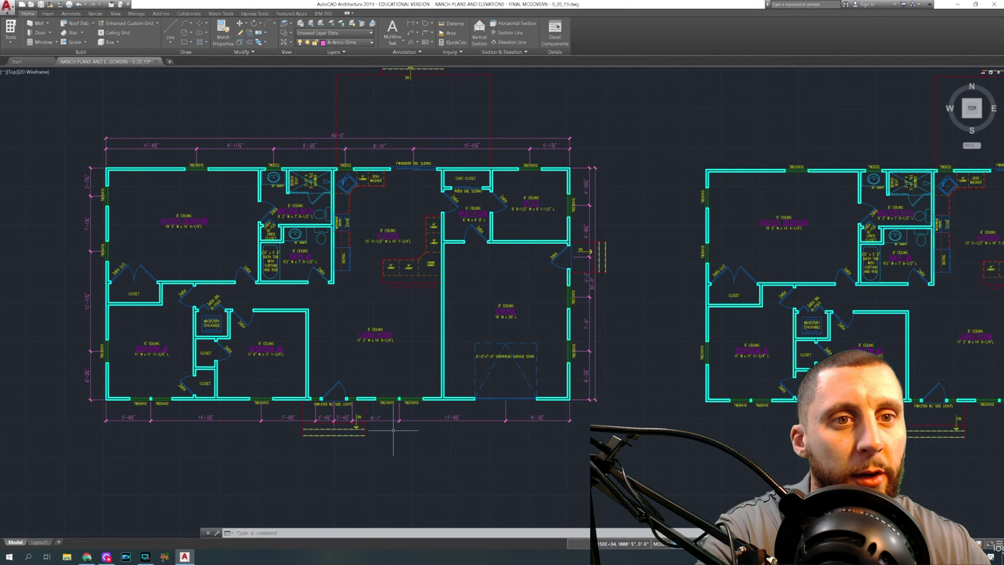
pyautogui.moveTo(391, 430); pyautogui.dragTo(379, 345, button='middle')
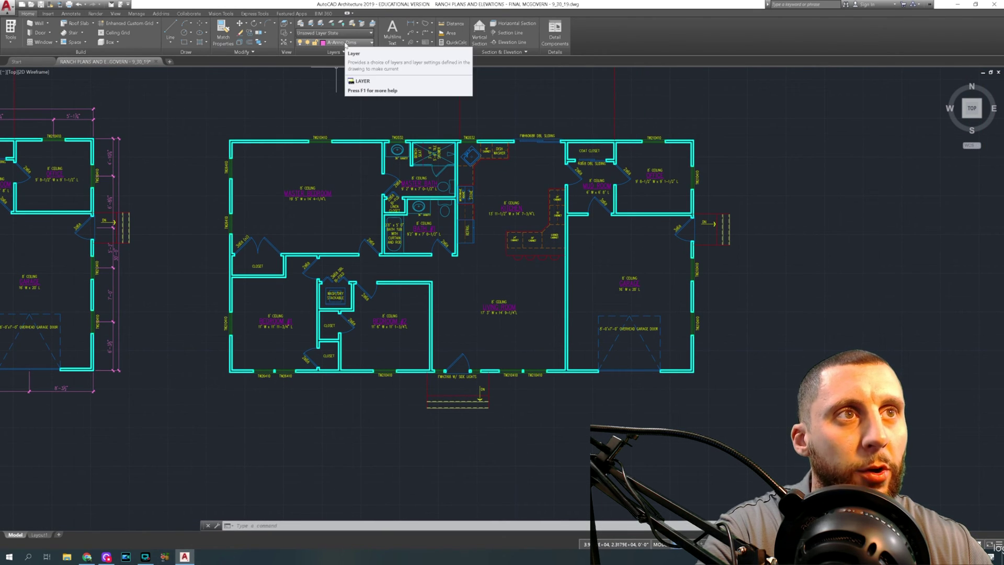
# Step: Make A-Anno-Dims the current layer, matching it from the existing overall side dimension on the dimensioned floor plan
pyautogui.click(118, 298)
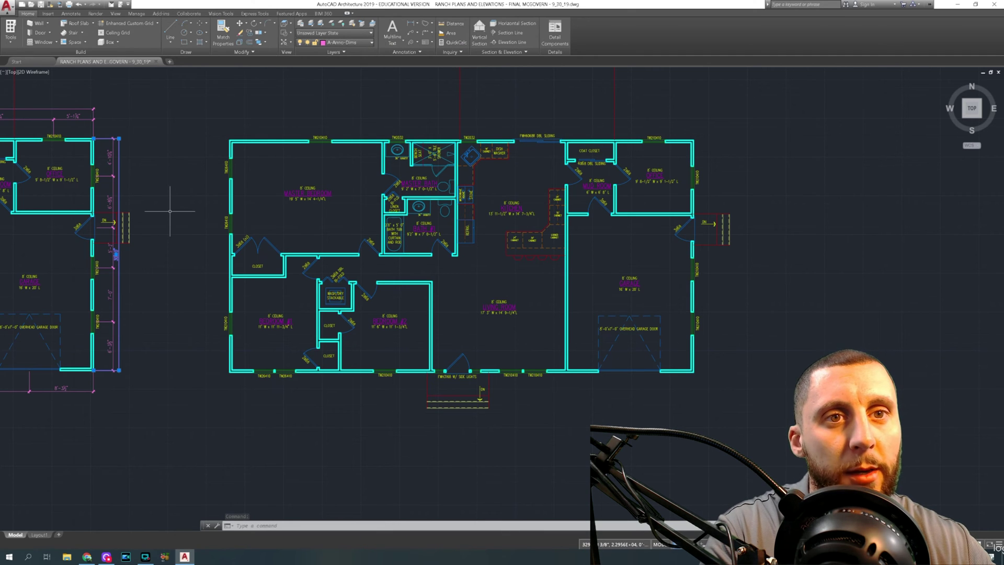
pyautogui.press('Escape')
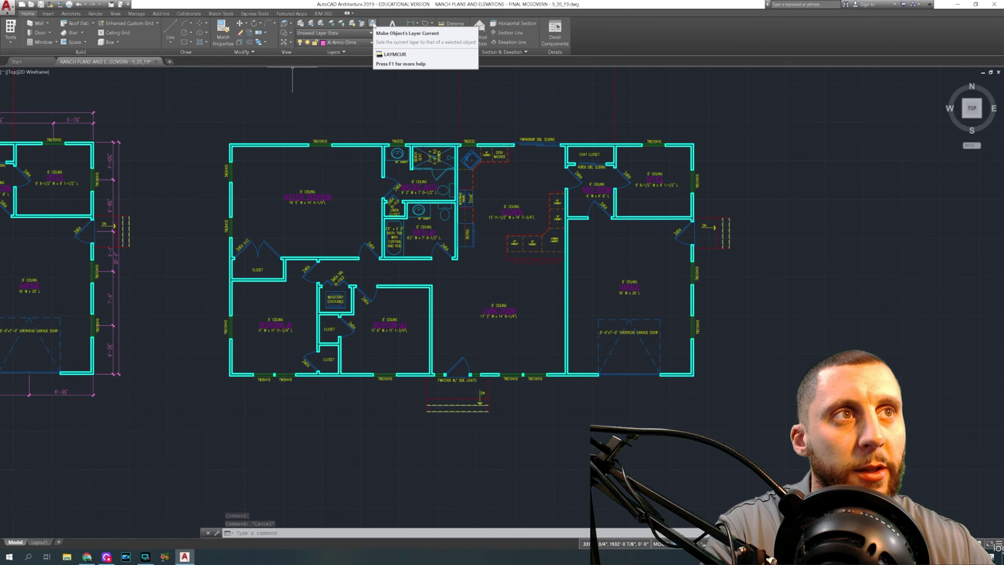
pyautogui.click(373, 23)
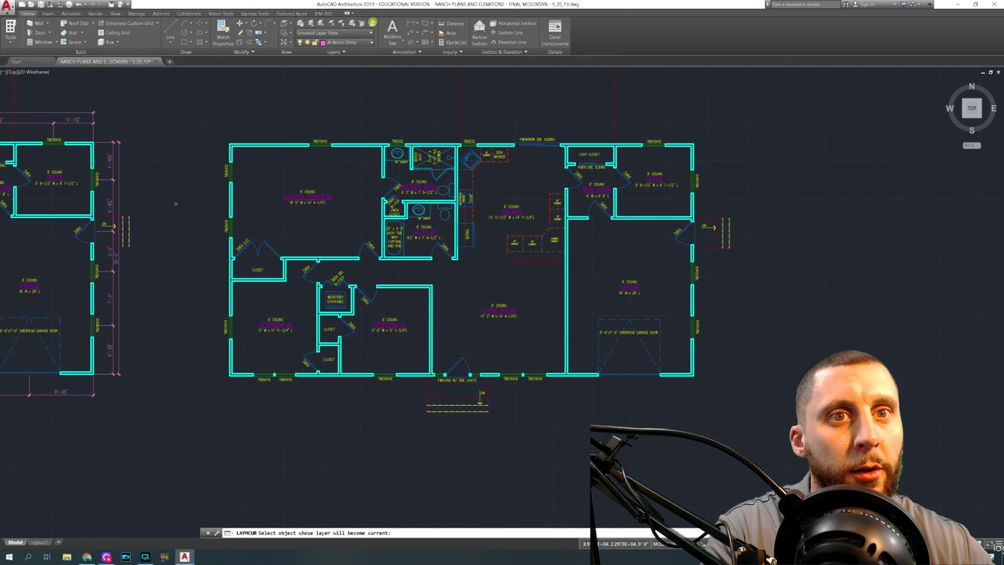
pyautogui.click(119, 279)
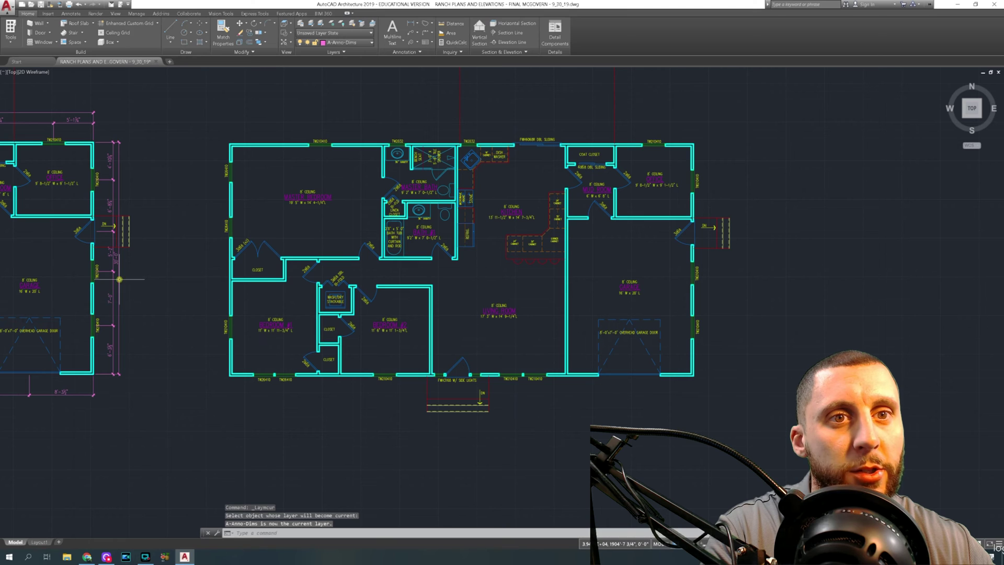
pyautogui.click(348, 43)
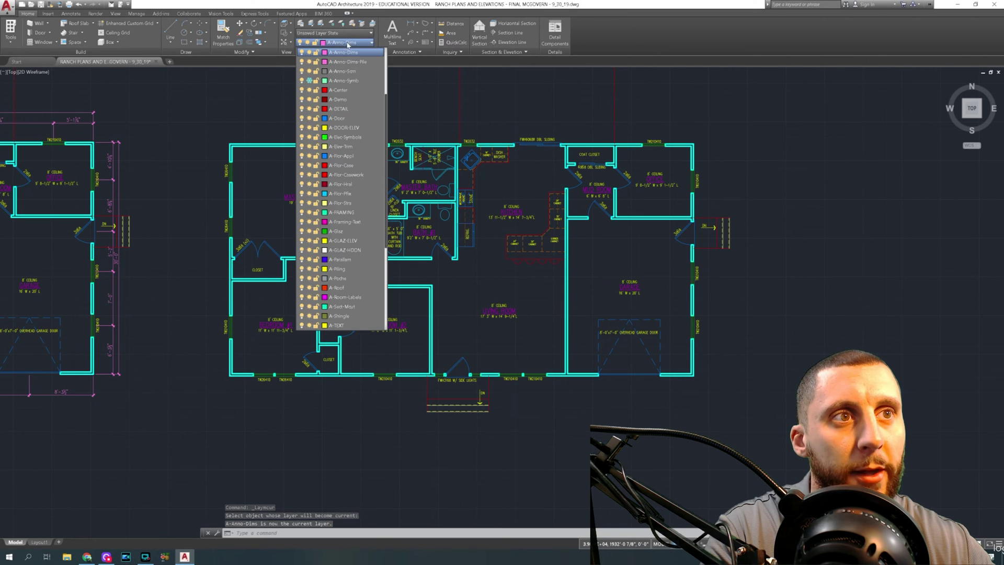
pyautogui.scroll(3, 346, 136)
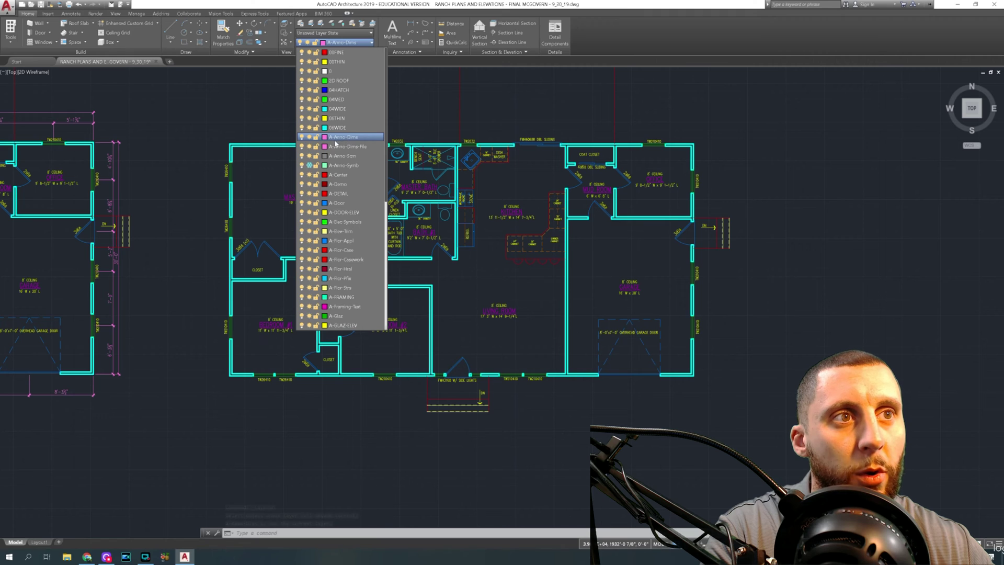
pyautogui.click(340, 137)
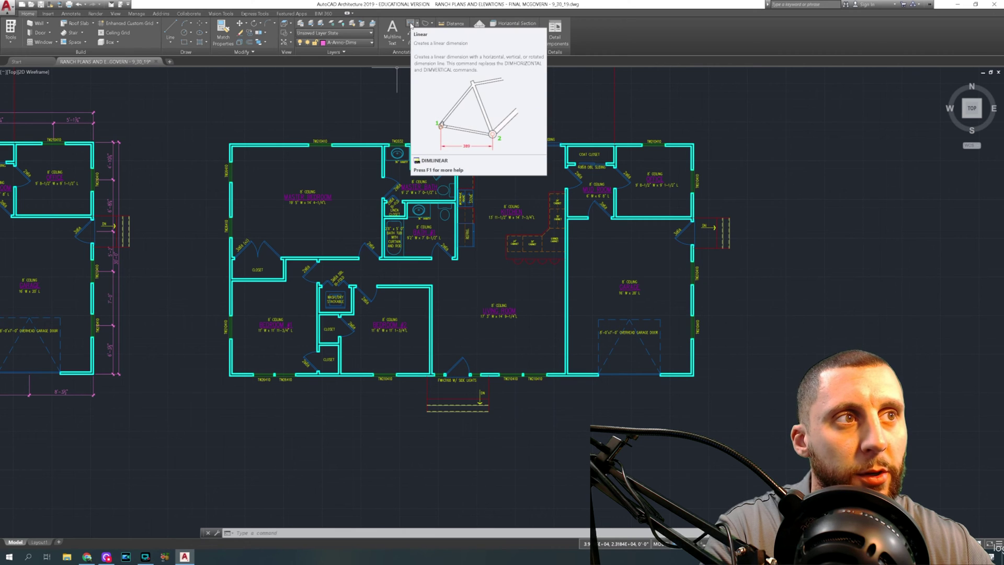
# Step: Add an overall linear dimension below the undimensioned plan's front wall, from its left outer corner to its right outer corner
pyautogui.click(411, 25)
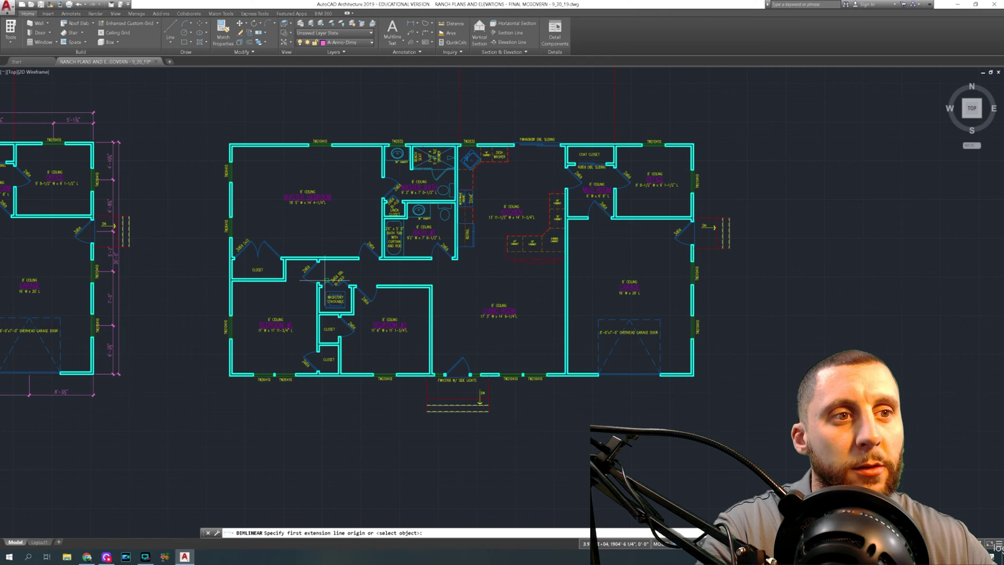
pyautogui.moveTo(358, 413); pyautogui.dragTo(346, 355, button='middle')
pyautogui.scroll(2, 395, 333)
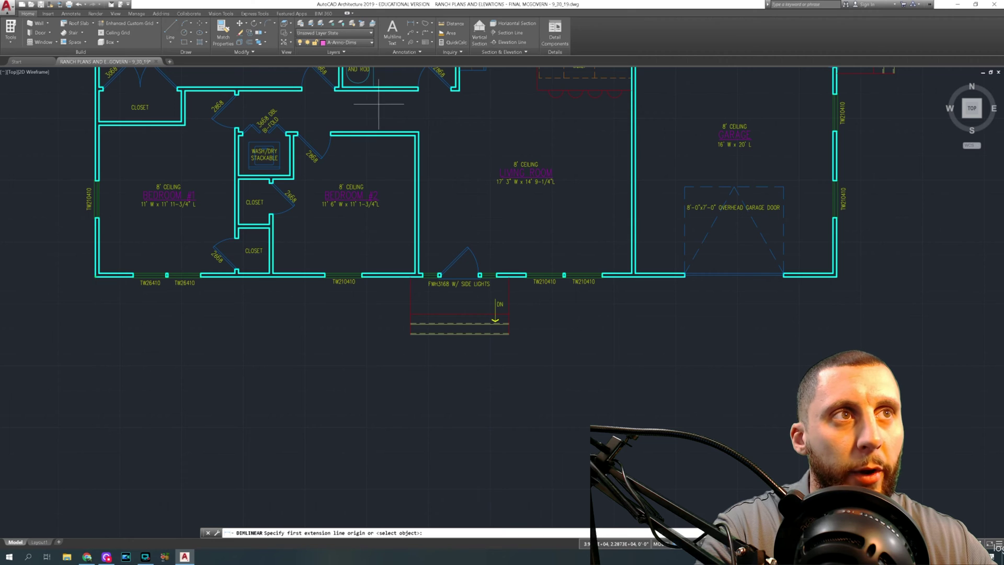
pyautogui.click(417, 23)
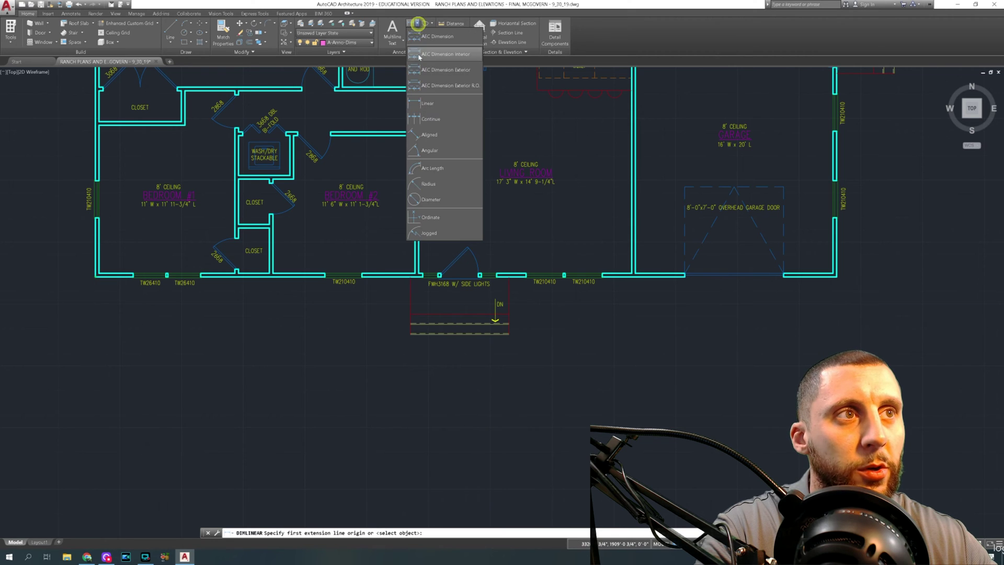
pyautogui.click(430, 106)
pyautogui.click(94, 276)
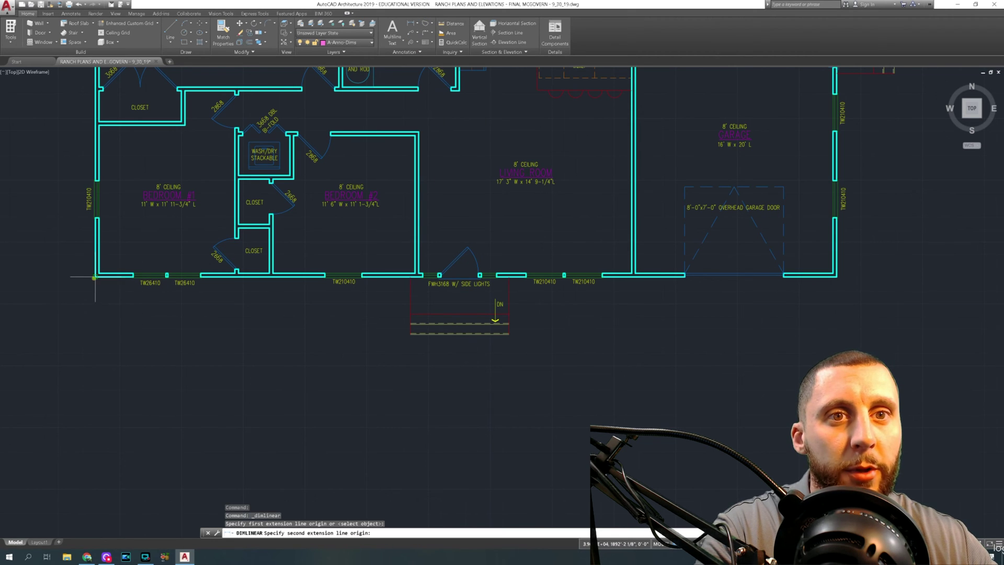
pyautogui.click(835, 275)
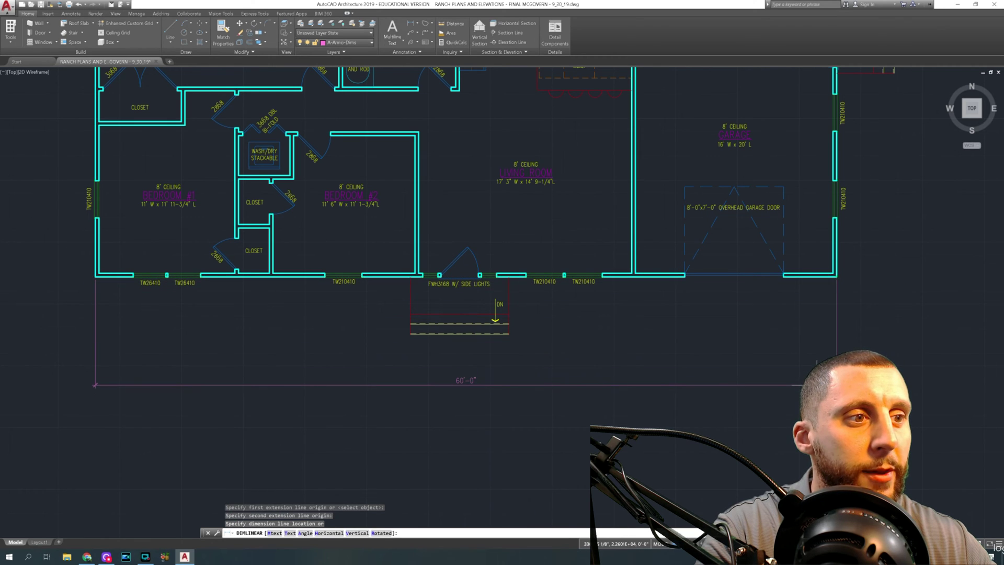
pyautogui.click(816, 383)
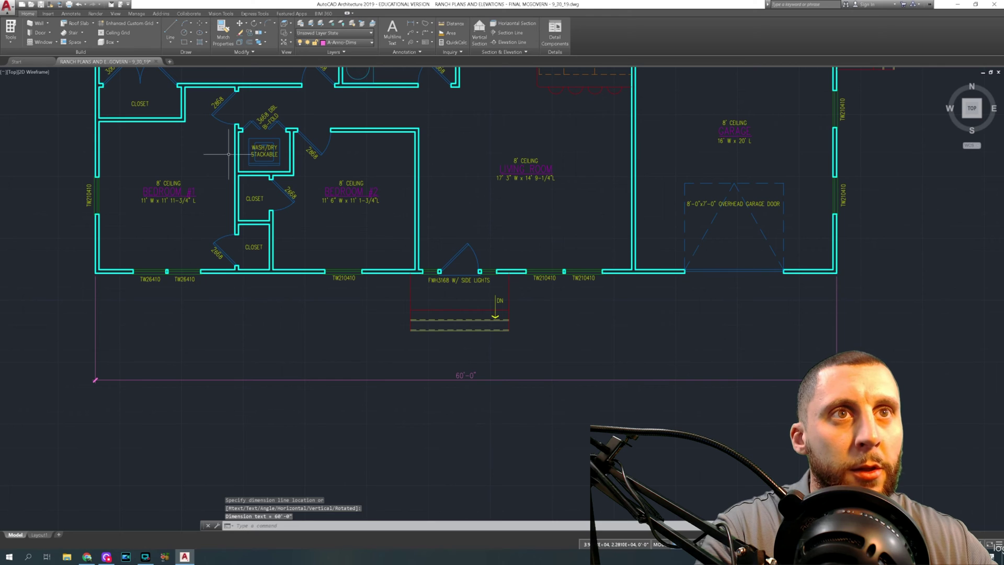
# Step: Add a linear dimension from the front wall's left outer corner to the entry steps' left edge, just above the overall dimension
pyautogui.click(411, 24)
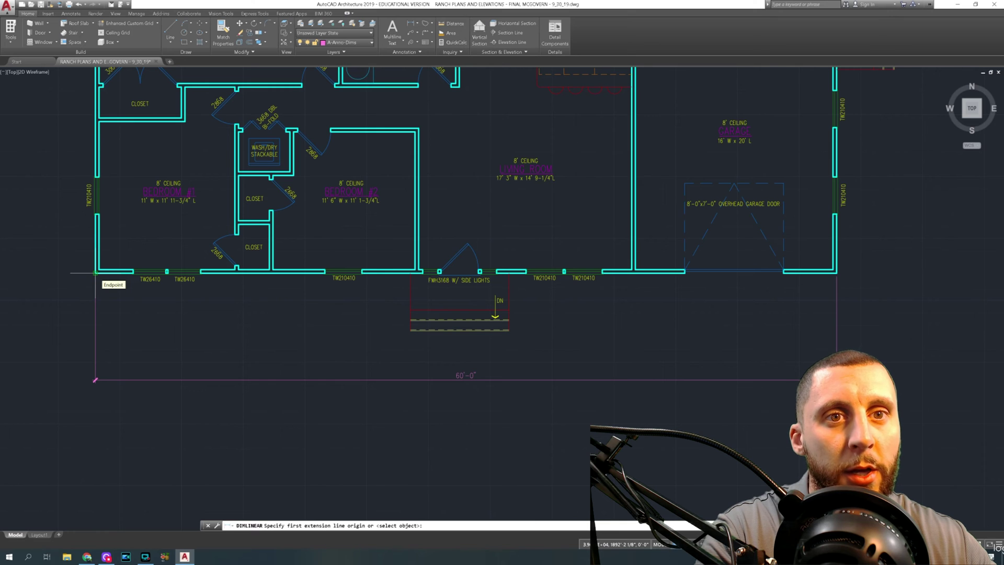
pyautogui.click(95, 272)
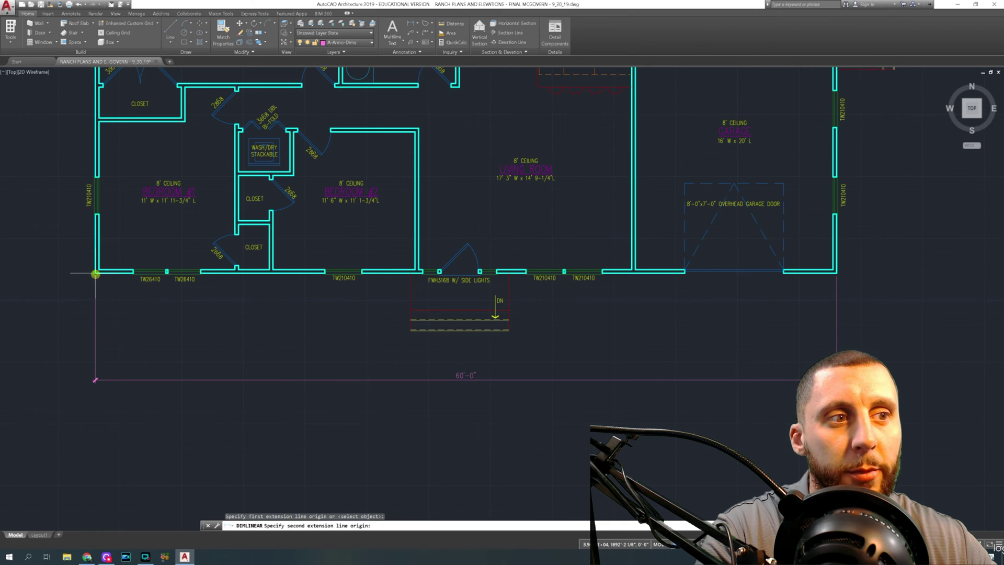
pyautogui.click(411, 330)
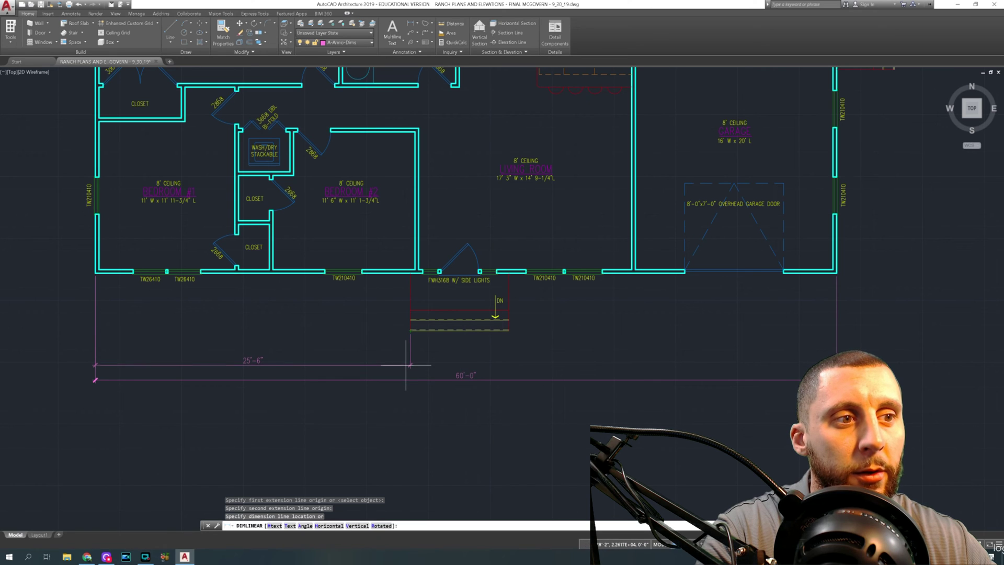
pyautogui.click(406, 365)
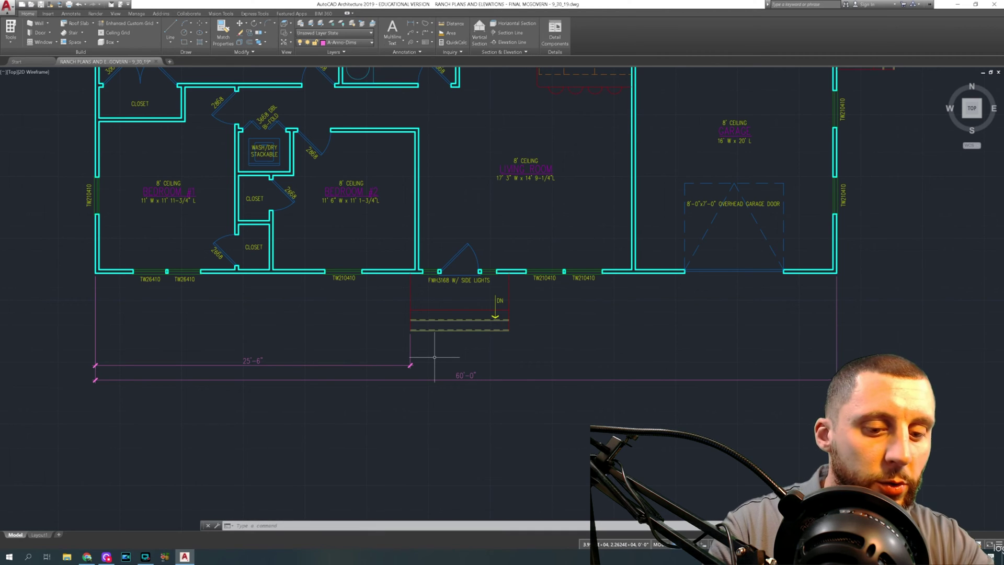
# Step: Continue the entry-step dimension across the steps' width and on to the house's right outer corner with DIMCONTINUE
pyautogui.write('dimcont')
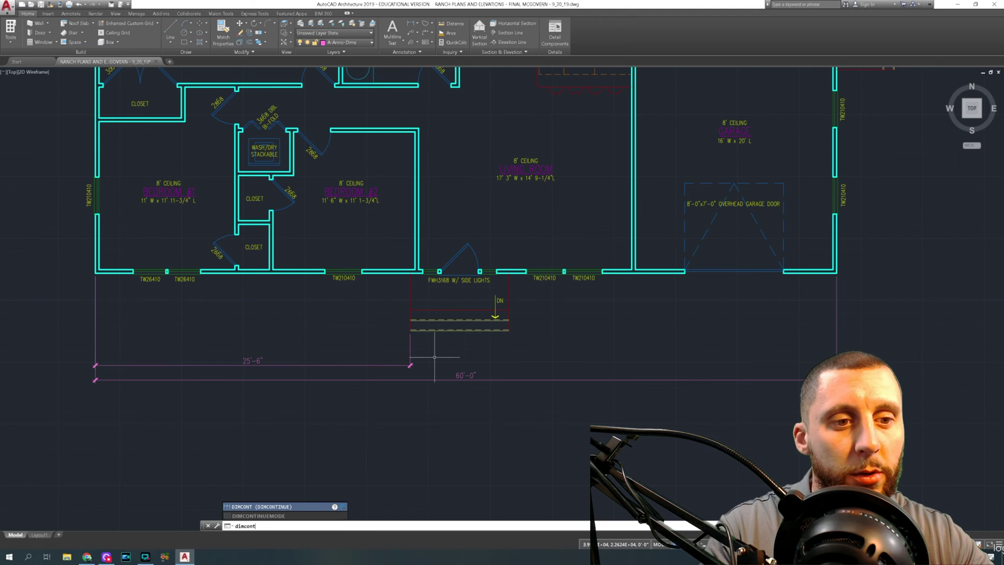
pyautogui.press('Return')
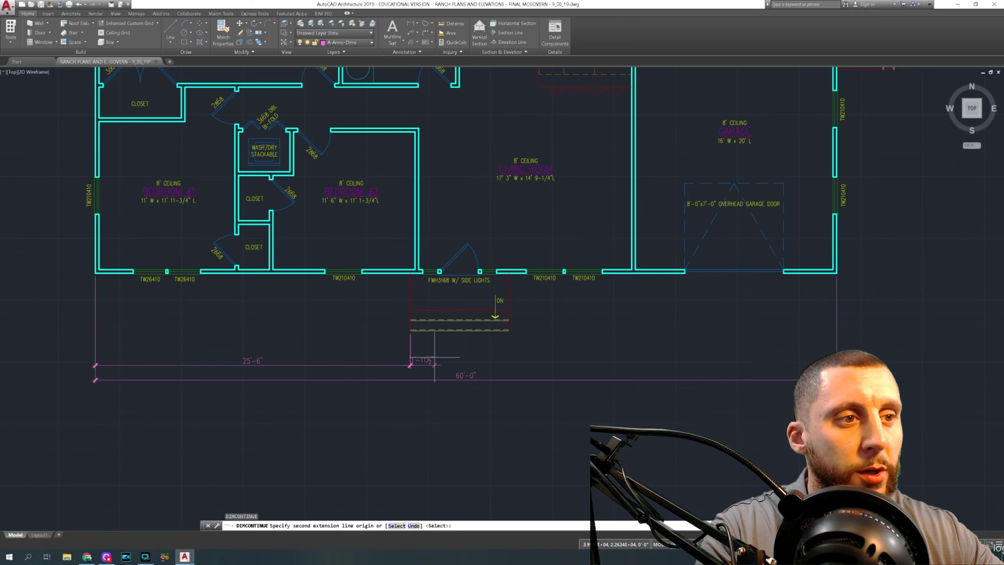
pyautogui.click(509, 331)
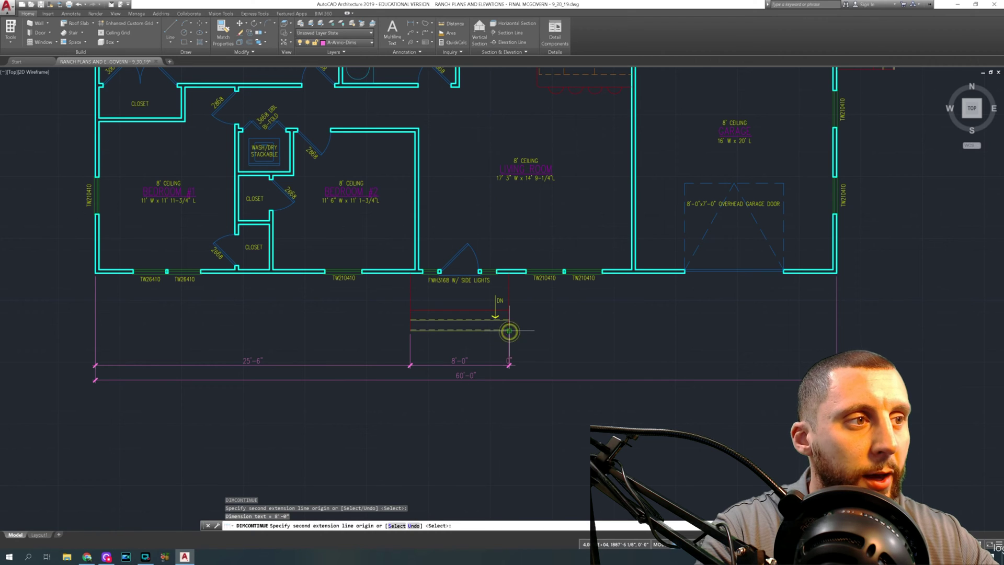
pyautogui.click(836, 271)
pyautogui.press('Escape')
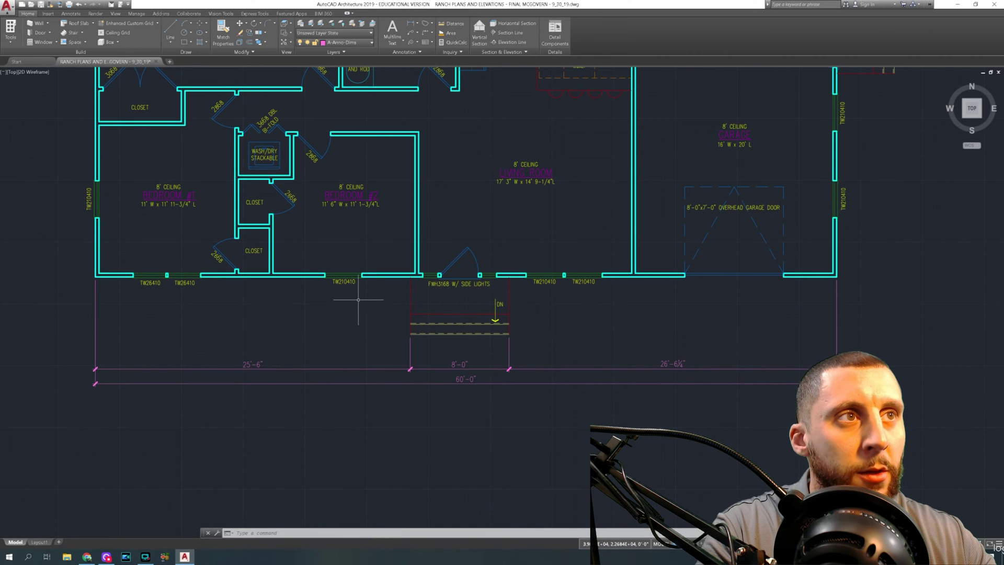
# Step: Add a linear dimension from the left outer corner to the centre of the post between the paired TW26410 windows, inside the entry-step dimensions
pyautogui.click(411, 25)
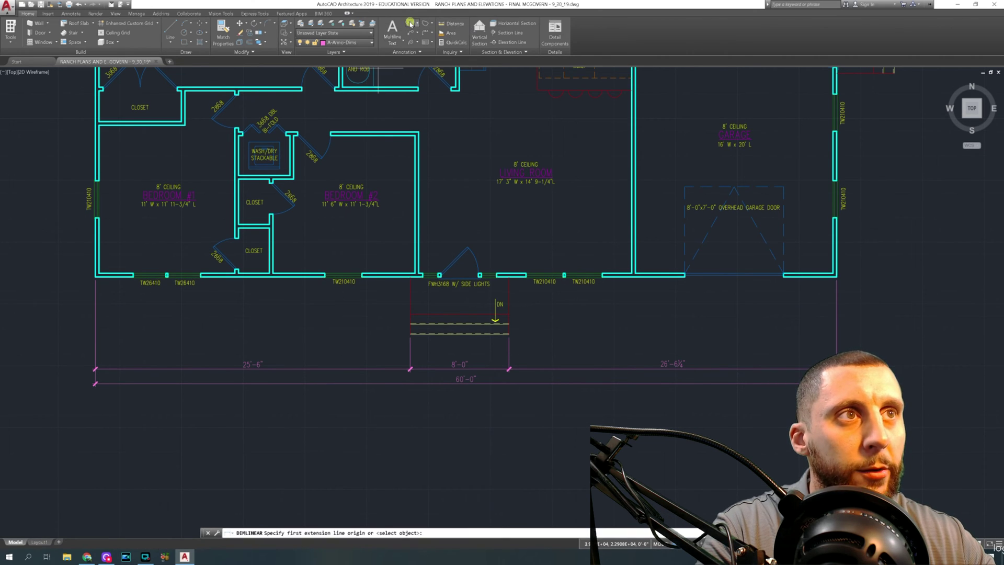
pyautogui.click(95, 276)
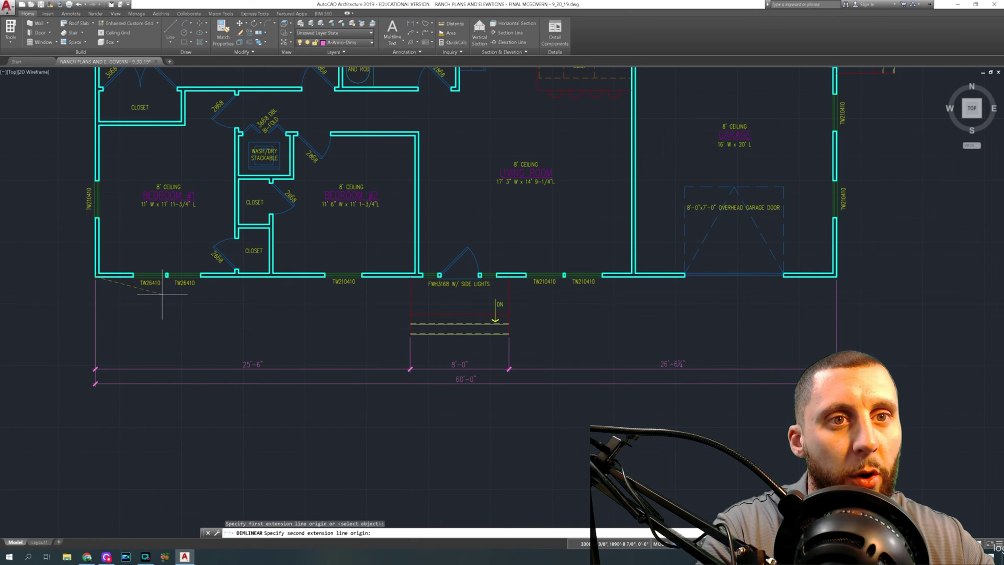
pyautogui.scroll(4, 130, 287)
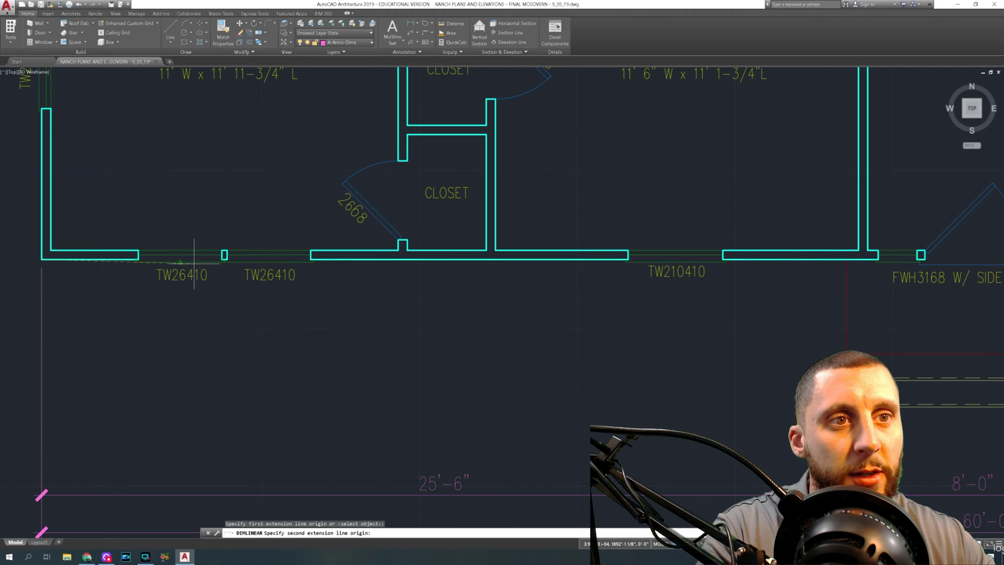
pyautogui.click(224, 254)
pyautogui.click(245, 456)
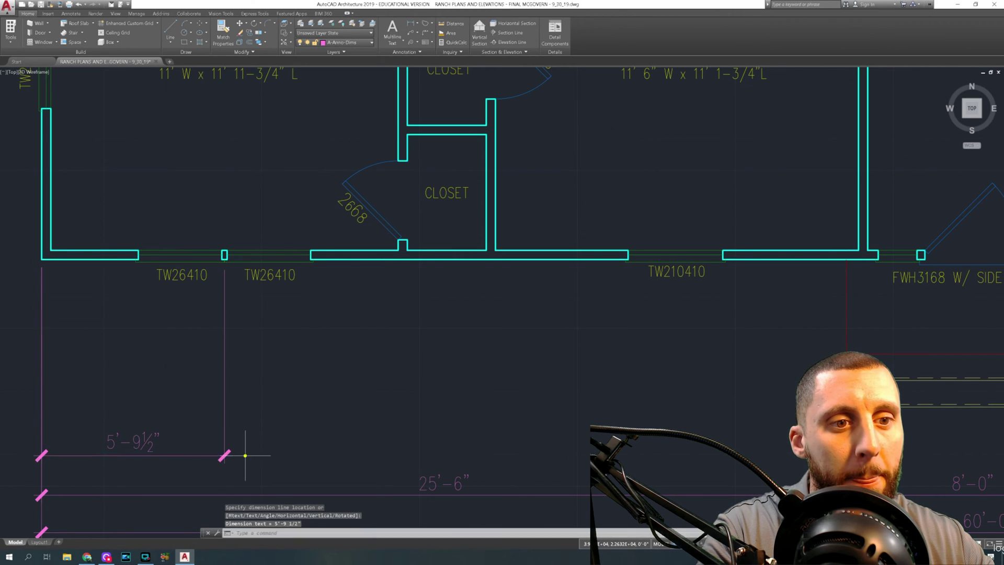
# Step: Continue the opening dimensions to the centre of the single TW210410 window and to both posts flanking the front door
pyautogui.write('dco')
pyautogui.press('Return')
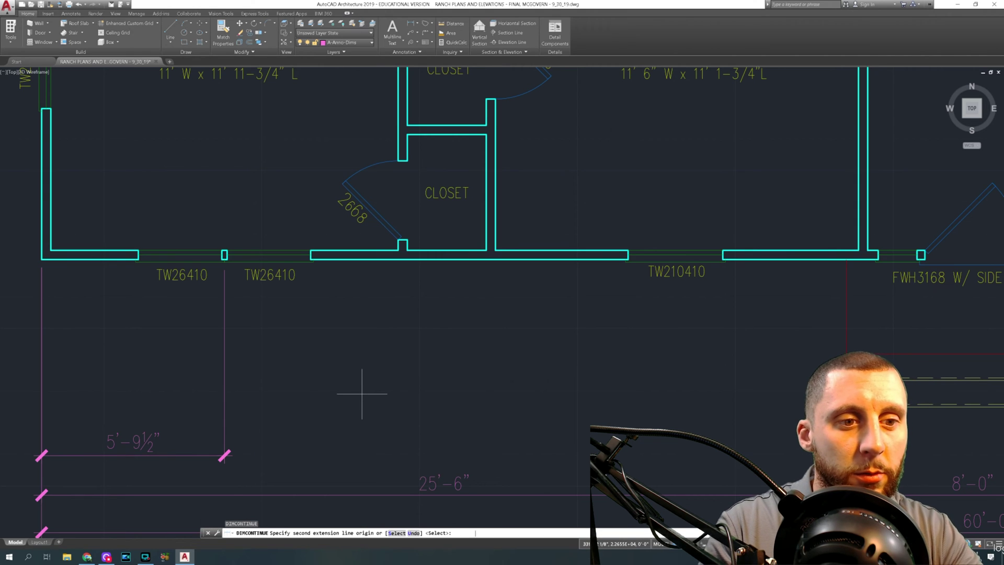
pyautogui.click(675, 262)
pyautogui.moveTo(676, 261); pyautogui.dragTo(165, 195, button='middle')
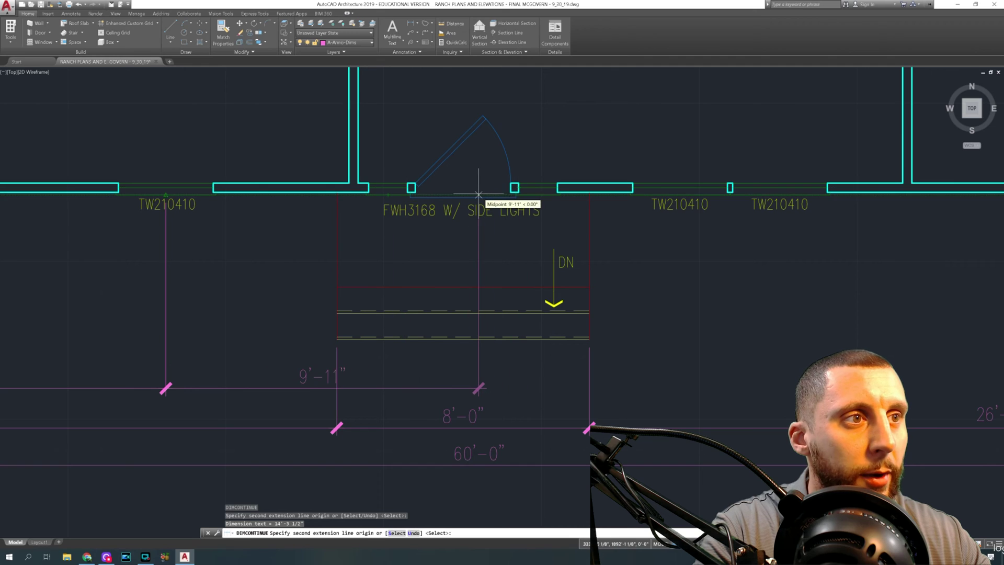
pyautogui.click(411, 189)
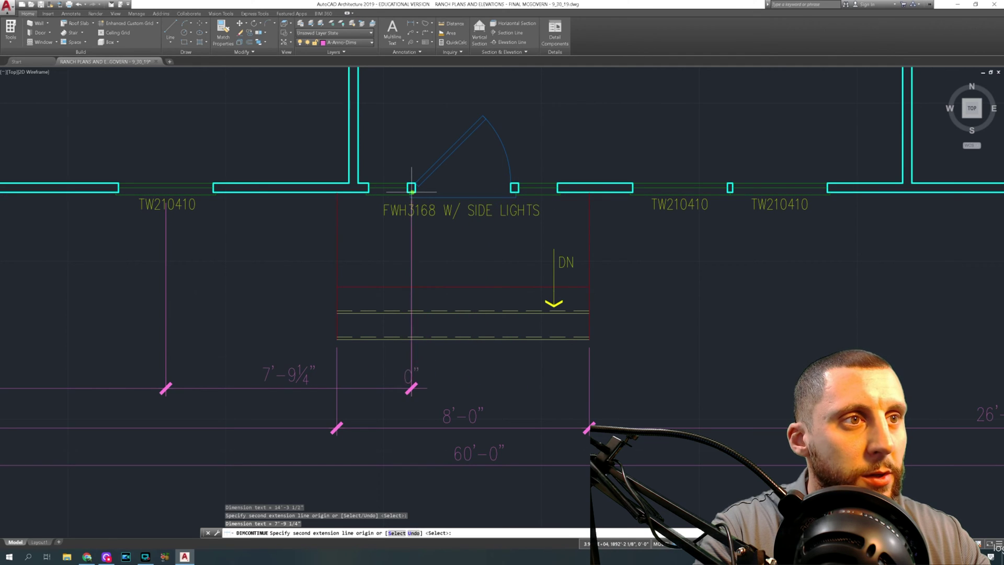
pyautogui.click(515, 190)
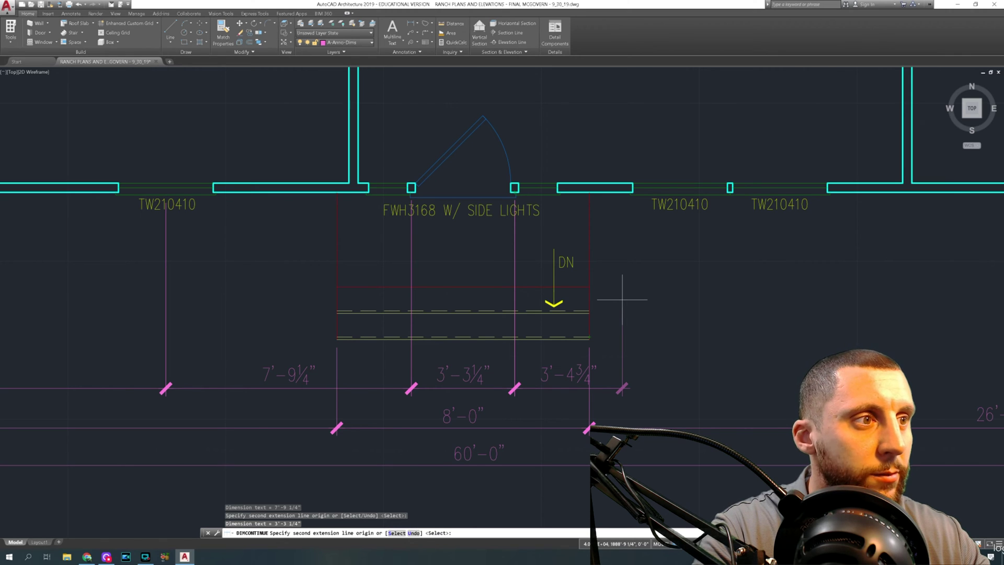
# Step: Continue the opening dimensions to the post between the paired TW210410 windows, the garage door's centre and the right outer corner
pyautogui.click(730, 188)
pyautogui.scroll(-4, 592, 208)
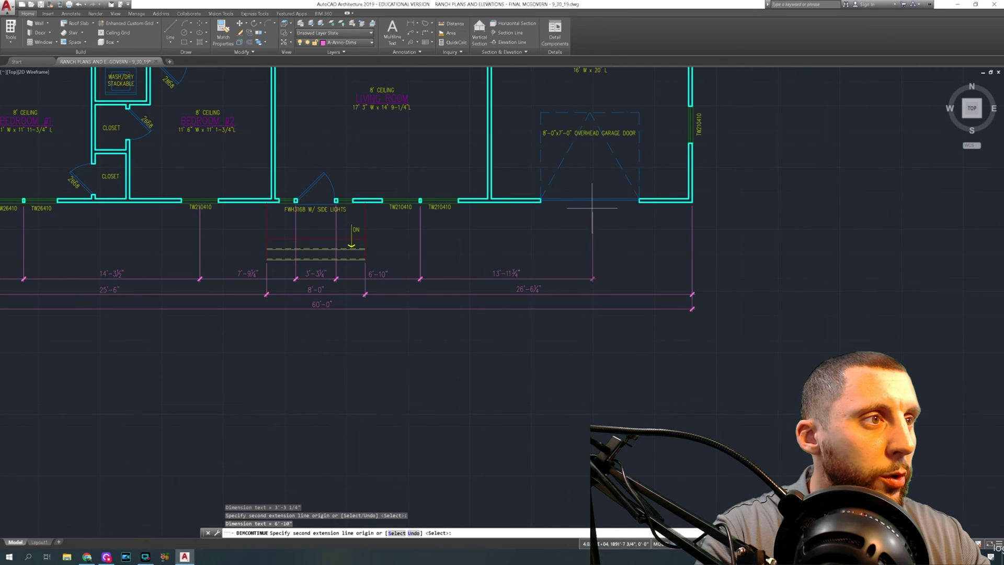
pyautogui.click(590, 201)
pyautogui.moveTo(589, 204); pyautogui.dragTo(537, 208, button='middle')
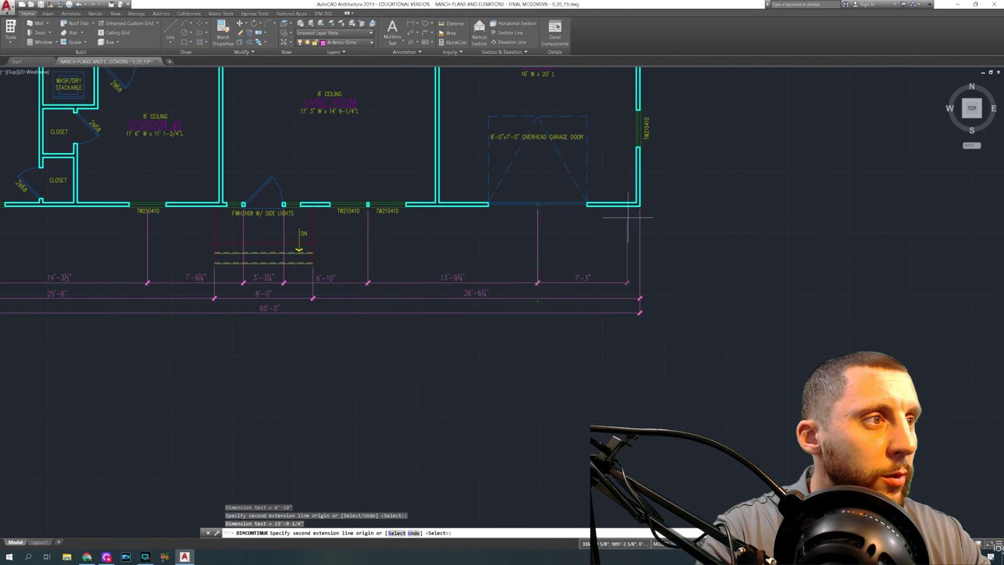
pyautogui.click(639, 206)
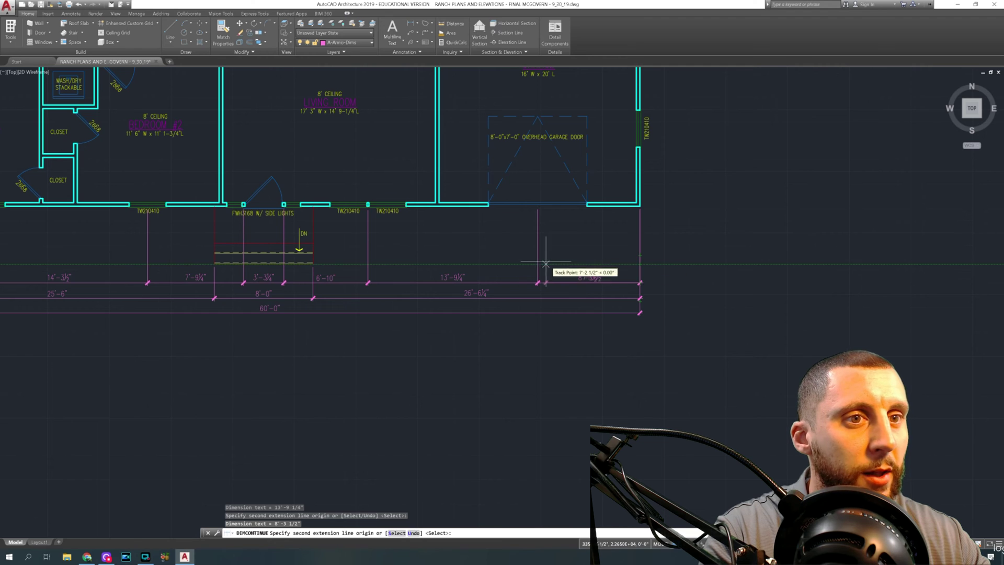
# Step: End the dimension command and go to the sample homes to examine a fully dimensioned framing floor plan
pyautogui.press('Escape')
pyautogui.scroll(-3, 574, 390)
pyautogui.moveTo(279, 331); pyautogui.dragTo(300, 363, button='middle')
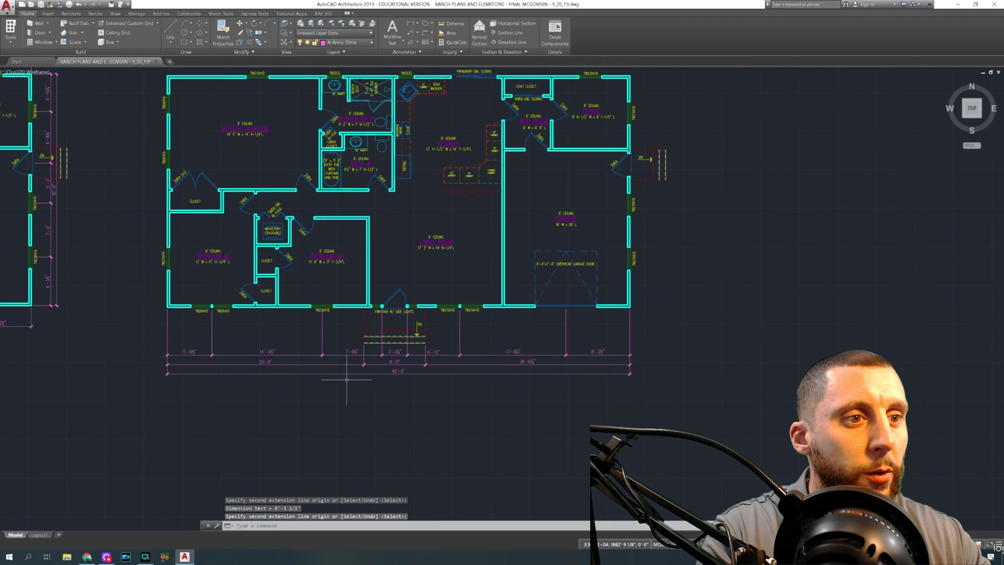
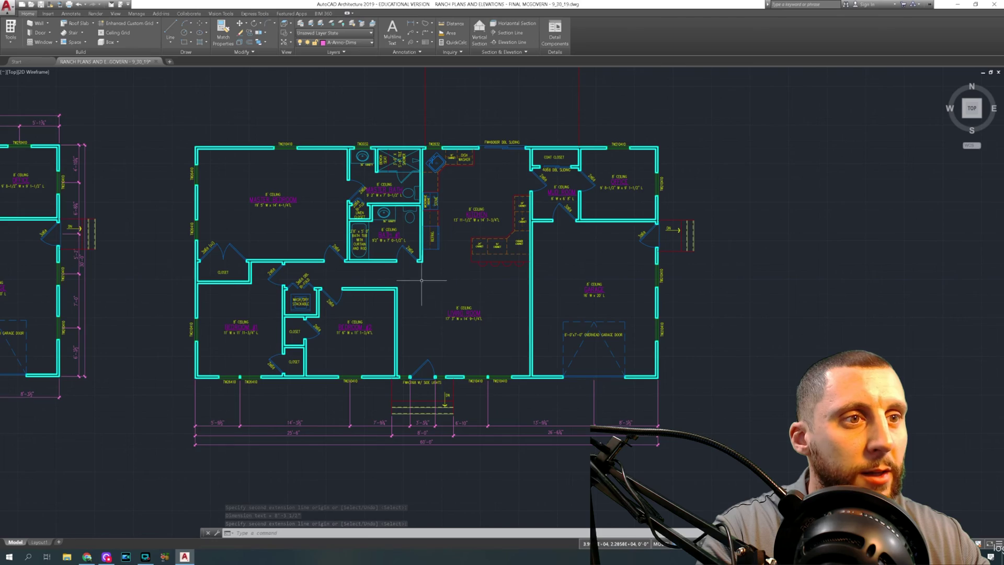
pyautogui.scroll(-5, 421, 281)
pyautogui.moveTo(585, 313); pyautogui.dragTo(159, 159, button='middle')
pyautogui.scroll(2, 784, 131)
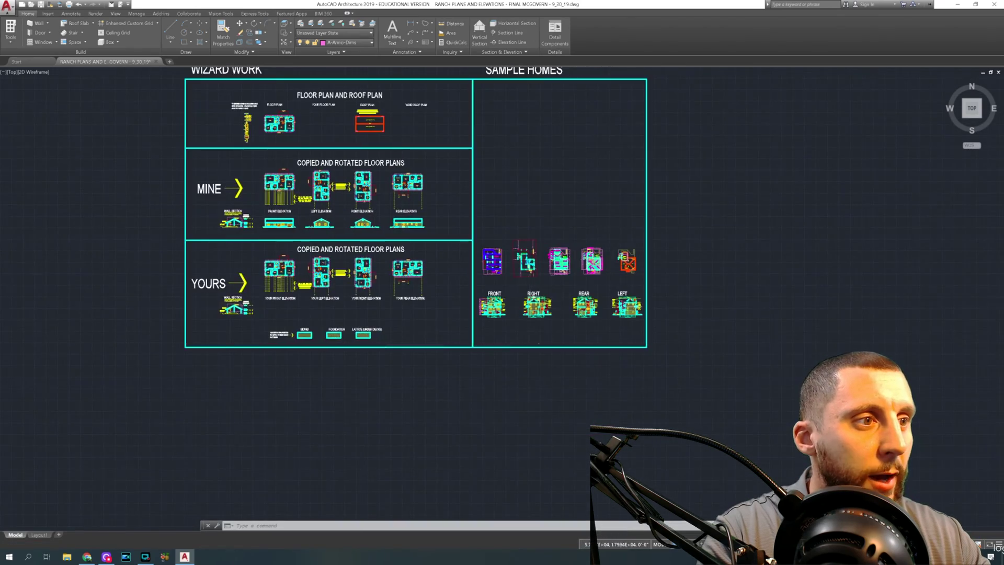
pyautogui.scroll(3, 529, 250)
pyautogui.moveTo(538, 231); pyautogui.dragTo(416, 304, button='middle')
pyautogui.scroll(4, 518, 277)
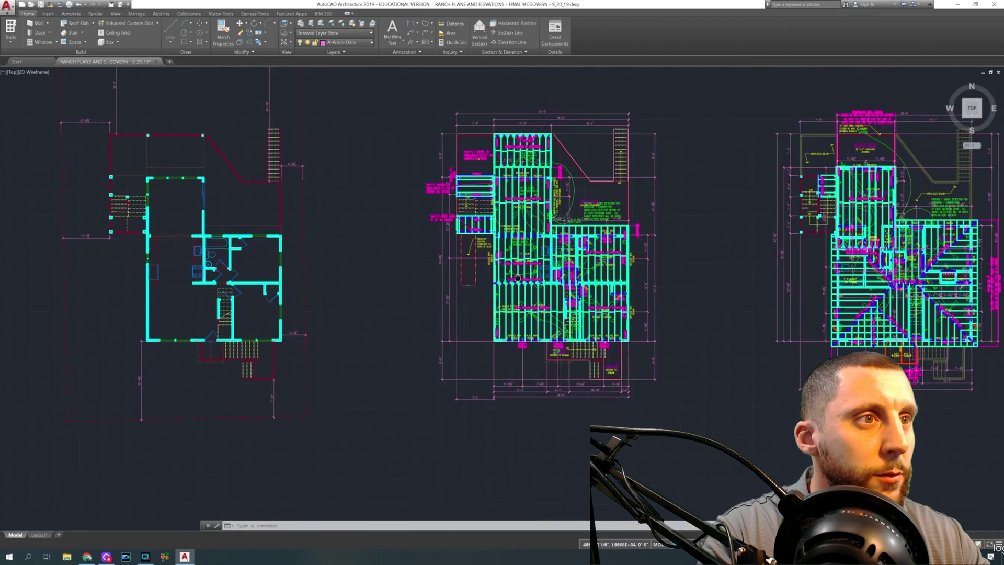
pyautogui.moveTo(502, 283); pyautogui.dragTo(420, 234, button='middle')
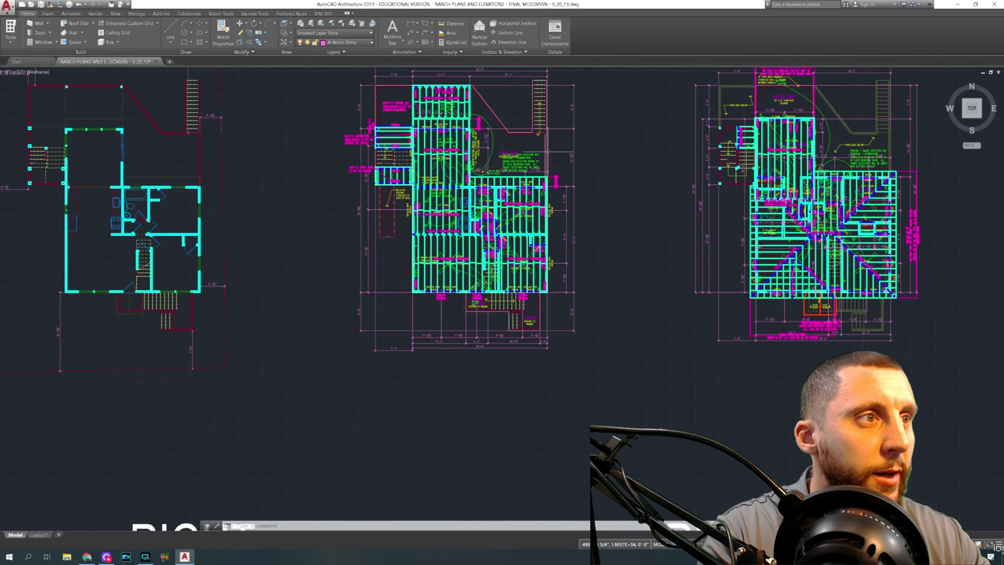
pyautogui.scroll(4, 548, 151)
pyautogui.moveTo(596, 209); pyautogui.dragTo(570, 183, button='middle')
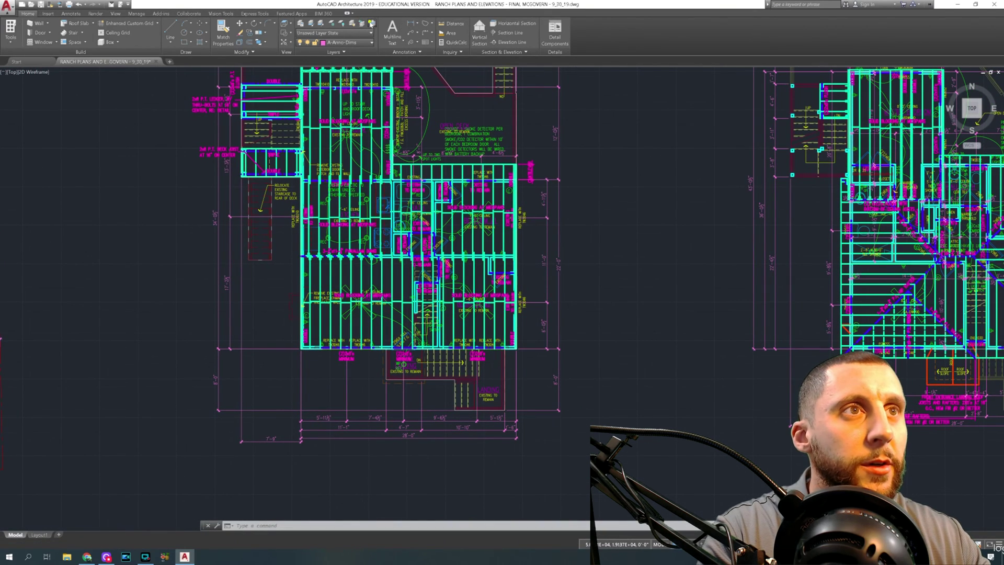
# Step: Turn off the A-Elec-Symbols, A-Framing-Text and A-Parallam layers with LAYOFF, selecting their objects in the sample home's plan
pyautogui.click(339, 22)
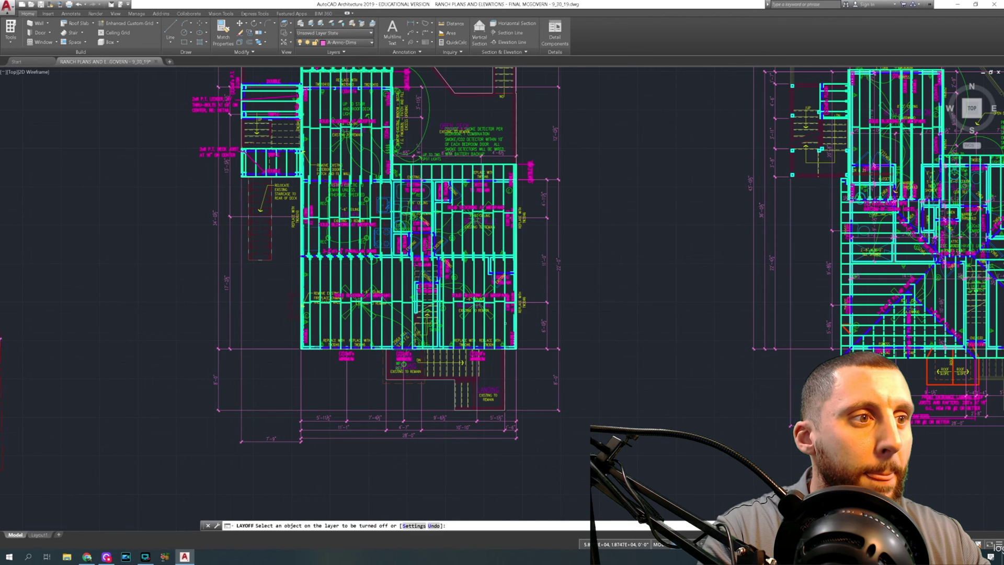
pyautogui.scroll(2, 495, 314)
pyautogui.click(492, 321)
pyautogui.click(491, 325)
pyautogui.click(498, 284)
pyautogui.moveTo(551, 291); pyautogui.dragTo(500, 317, button='middle')
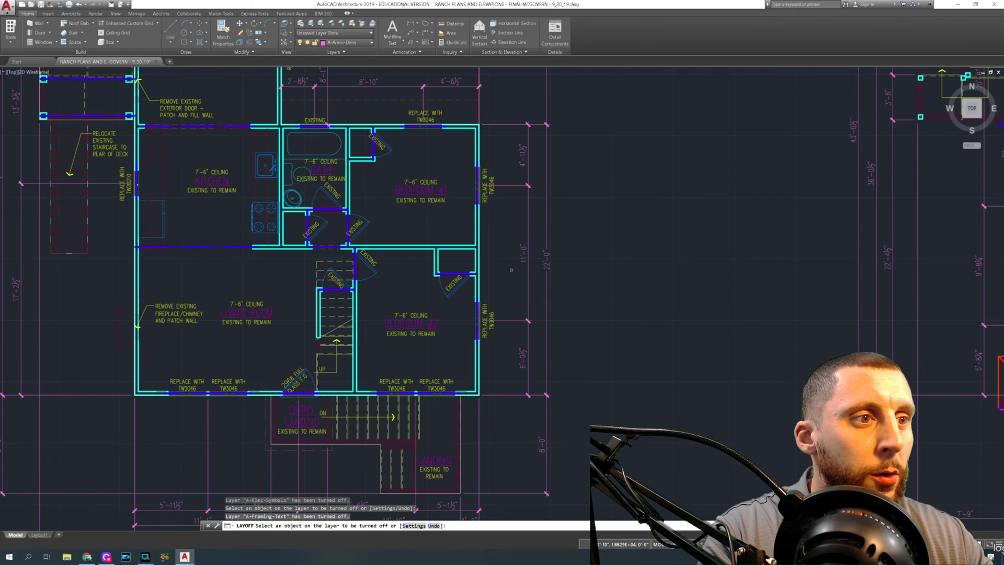
pyautogui.scroll(5, 475, 319)
pyautogui.scroll(-8, 517, 340)
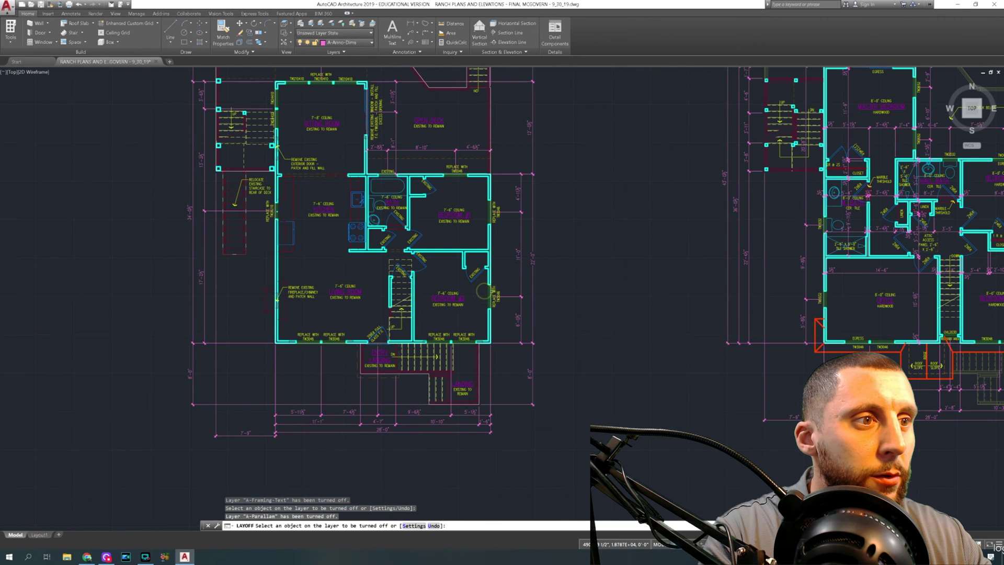
pyautogui.press('Escape')
# Step: Examine how the sample home's exterior dimensions are arranged around its walls, decks and entry landing
pyautogui.scroll(4, 518, 340)
pyautogui.moveTo(500, 237); pyautogui.dragTo(478, 276, button='middle')
pyautogui.scroll(-6, 477, 276)
pyautogui.scroll(8, 413, 253)
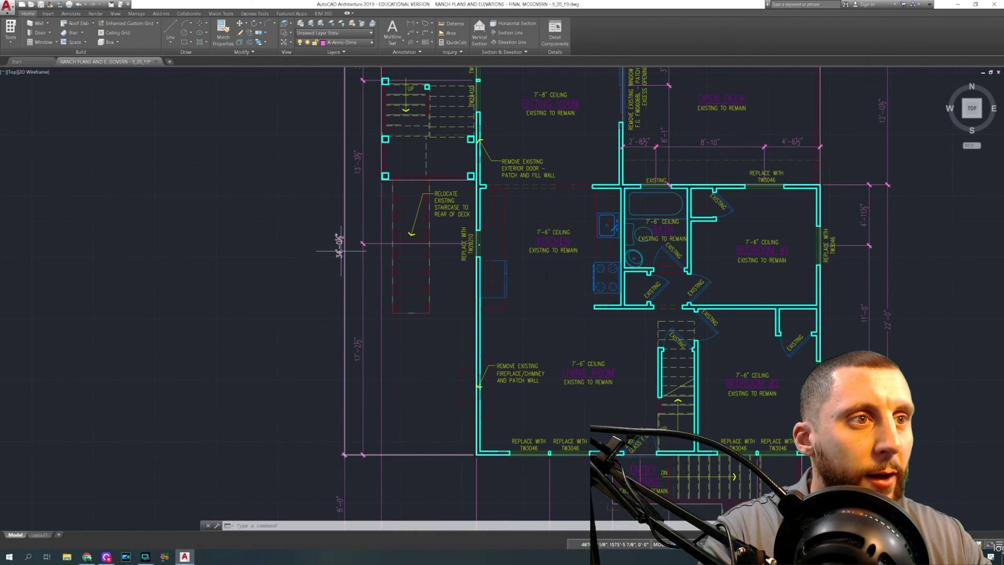
pyautogui.scroll(-6, 339, 251)
pyautogui.scroll(4, 568, 283)
pyautogui.scroll(3, 570, 292)
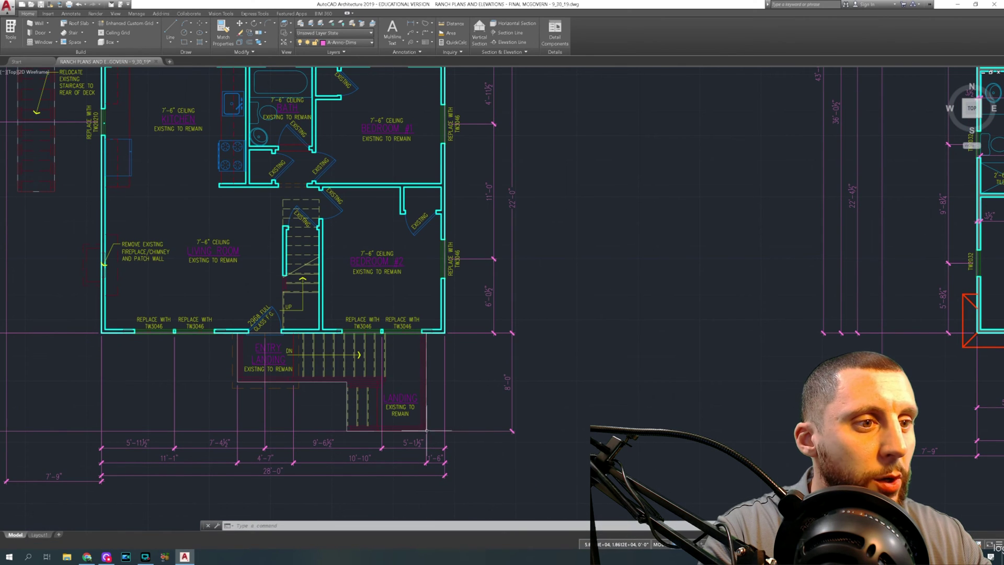
pyautogui.moveTo(507, 199); pyautogui.dragTo(505, 371, button='middle')
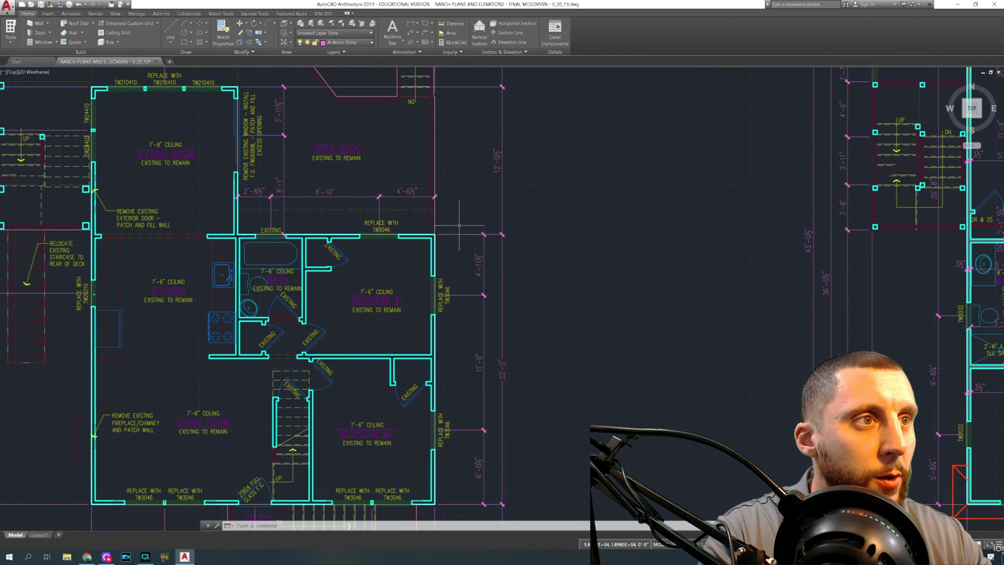
pyautogui.moveTo(504, 186); pyautogui.dragTo(505, 258, button='middle')
pyautogui.moveTo(272, 157); pyautogui.dragTo(299, 288, button='middle')
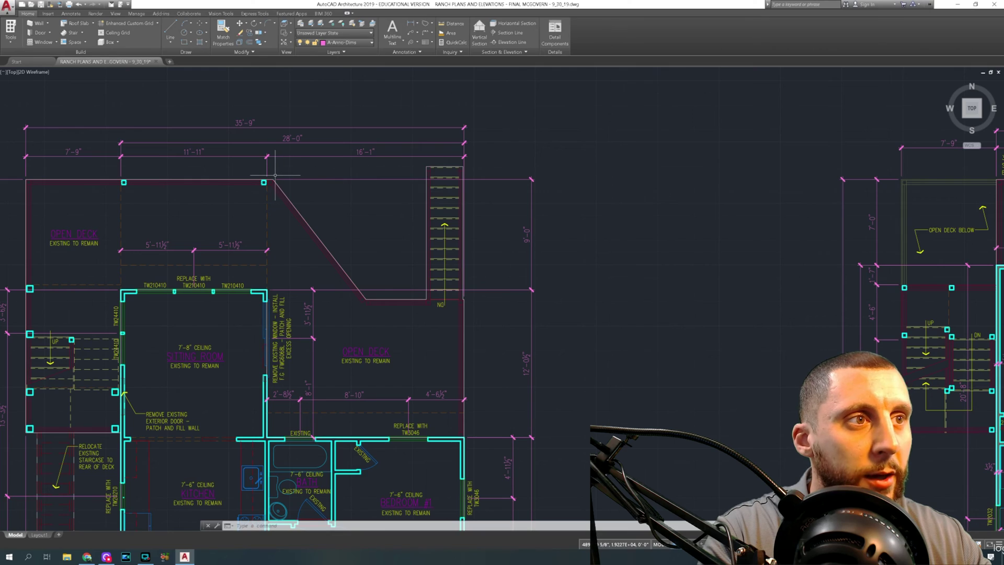
pyautogui.scroll(-10, 273, 176)
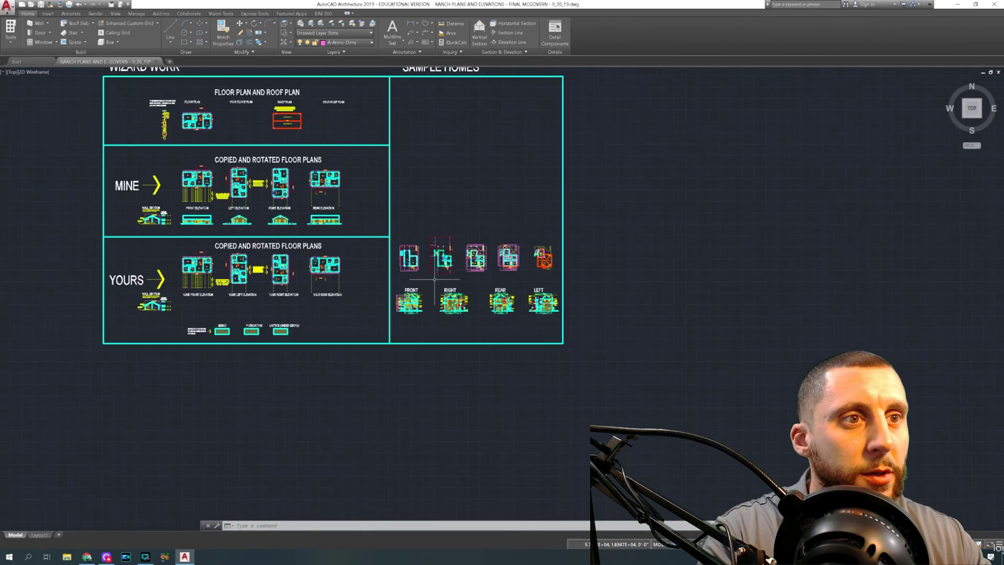
# Step: Add an overall linear dimension along the ranch plan's right side, from the rear right to the front right outer corner
pyautogui.moveTo(157, 236); pyautogui.dragTo(544, 291, button='middle')
pyautogui.moveTo(147, 174)
pyautogui.mouseDown(button='middle')
pyautogui.moveTo(342, 203)
pyautogui.moveTo(379, 247)
pyautogui.mouseUp(button='middle')
pyautogui.scroll(8, 343, 203)
pyautogui.scroll(3, 321, 204)
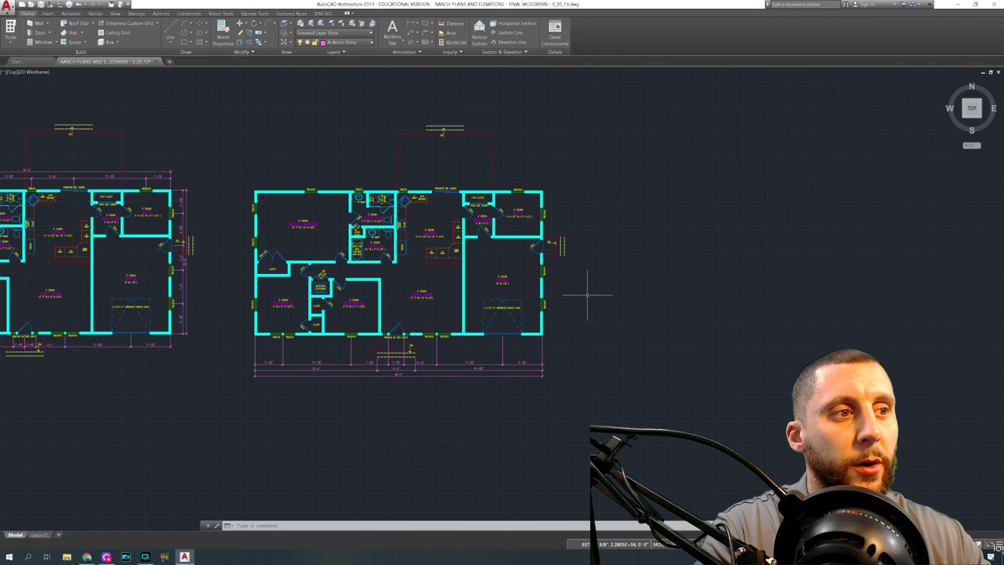
pyautogui.moveTo(587, 294)
pyautogui.mouseDown(button='middle')
pyautogui.moveTo(467, 329)
pyautogui.moveTo(472, 293)
pyautogui.mouseUp(button='middle')
pyautogui.scroll(2, 487, 314)
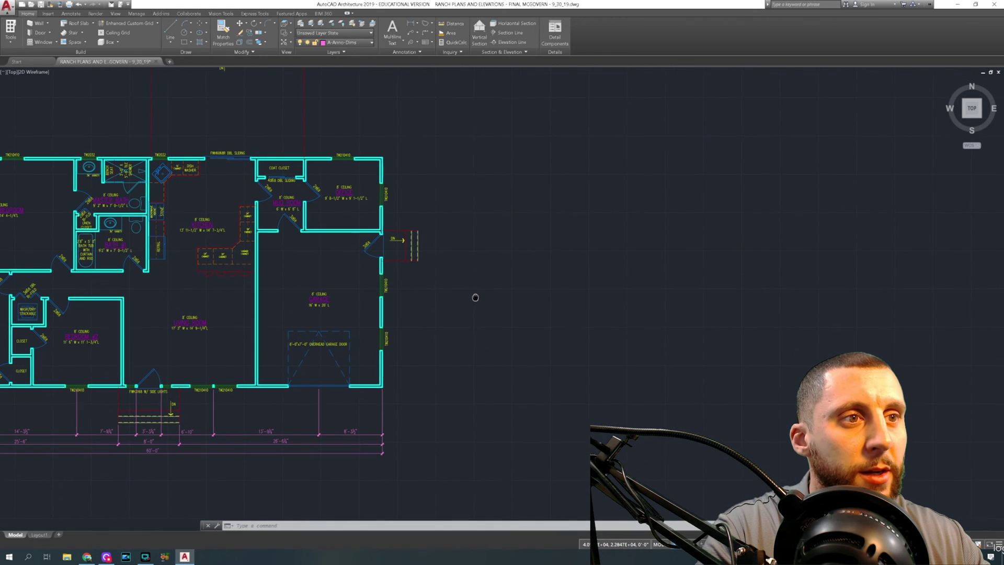
pyautogui.click(411, 24)
pyautogui.click(382, 156)
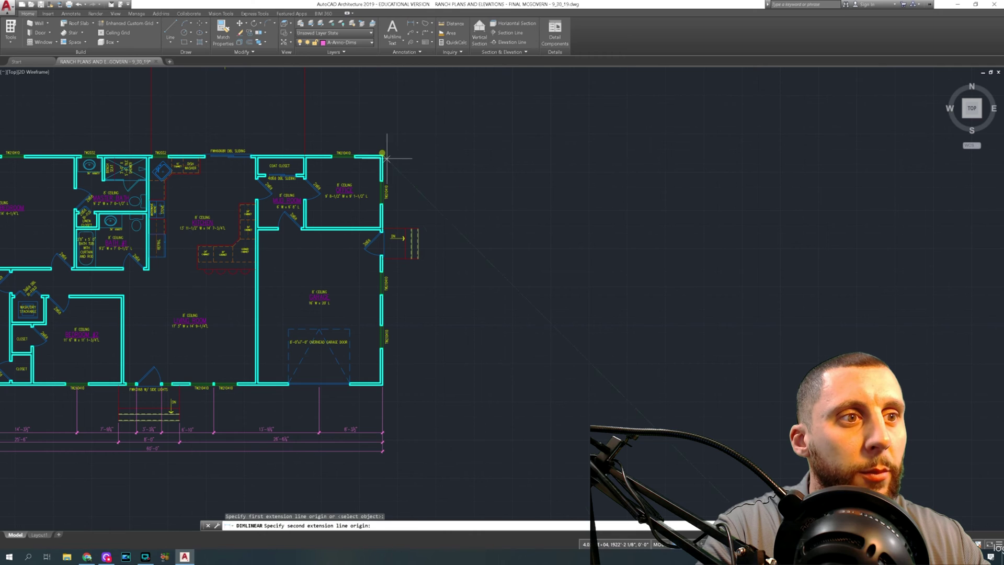
pyautogui.click(381, 385)
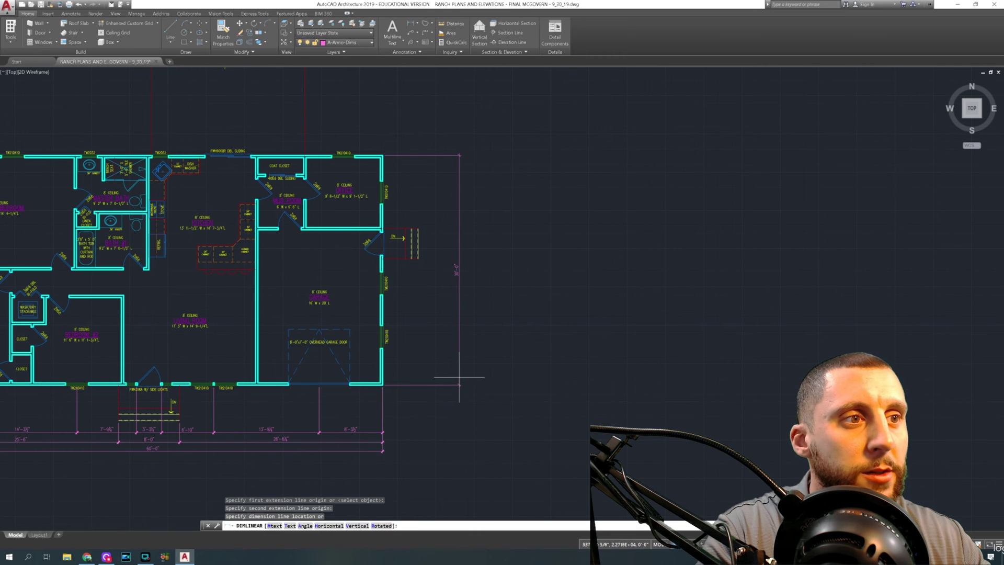
pyautogui.click(455, 384)
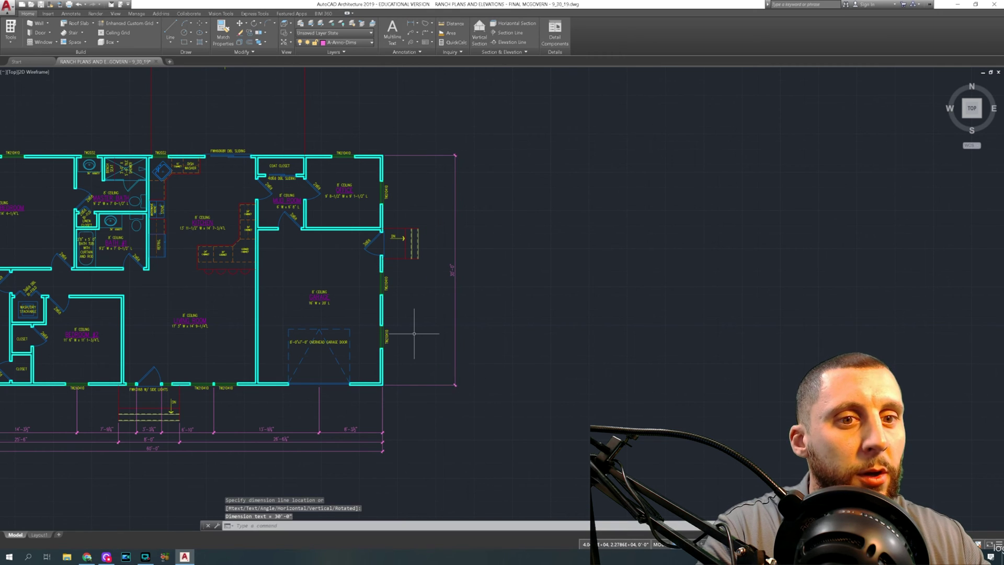
# Step: Try a linear dimension from the front right outer corner to the front corner of the garage's side steps, inside the overall dimension
pyautogui.click(412, 25)
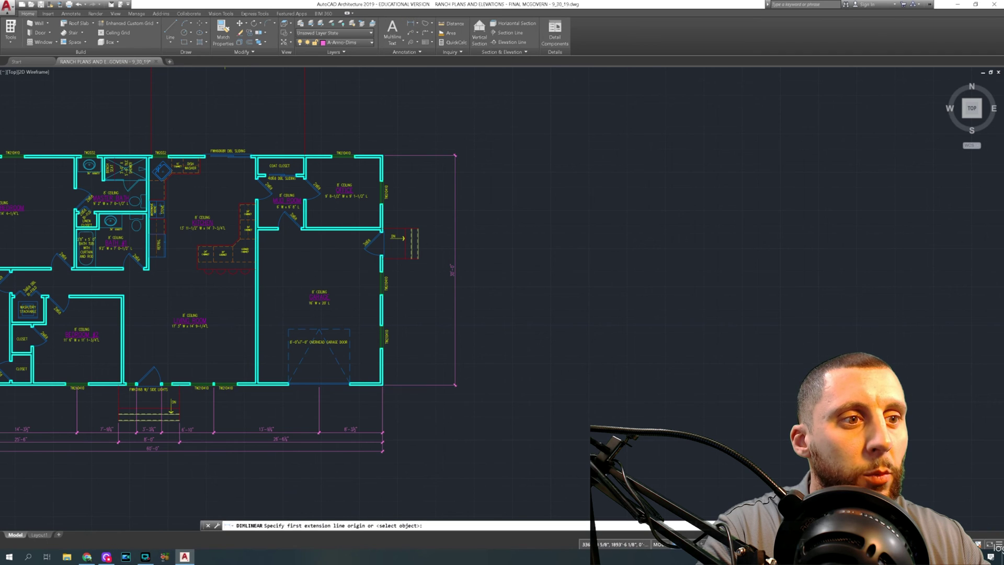
pyautogui.scroll(5, 373, 385)
pyautogui.scroll(-5, 369, 385)
pyautogui.scroll(5, 376, 381)
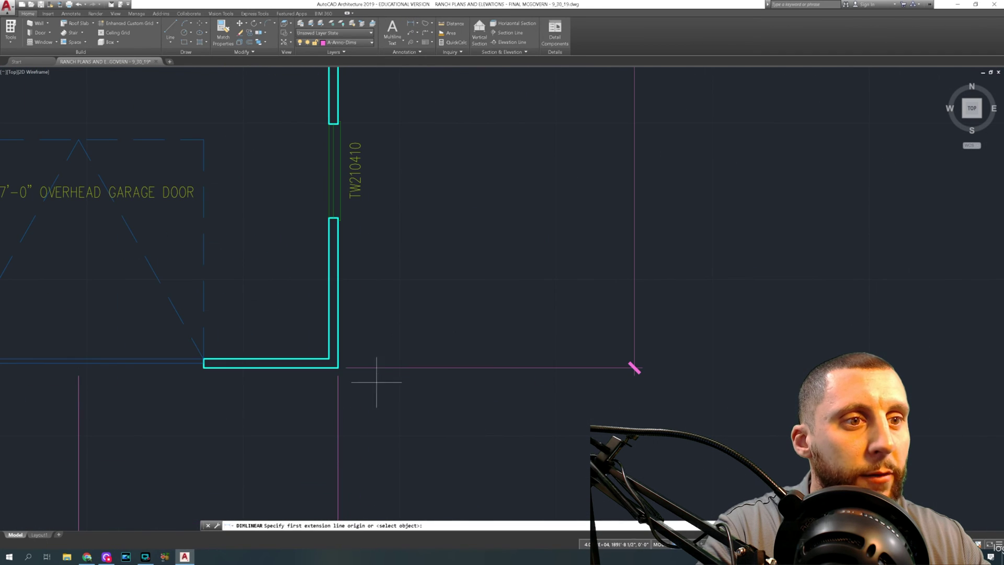
pyautogui.click(338, 368)
pyautogui.scroll(-5, 338, 368)
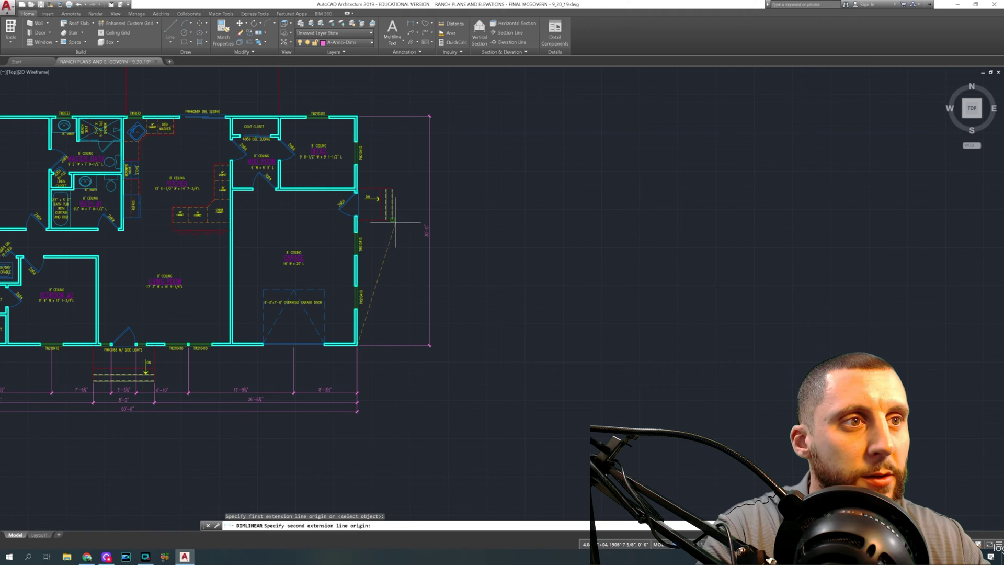
pyautogui.click(393, 219)
pyautogui.click(419, 257)
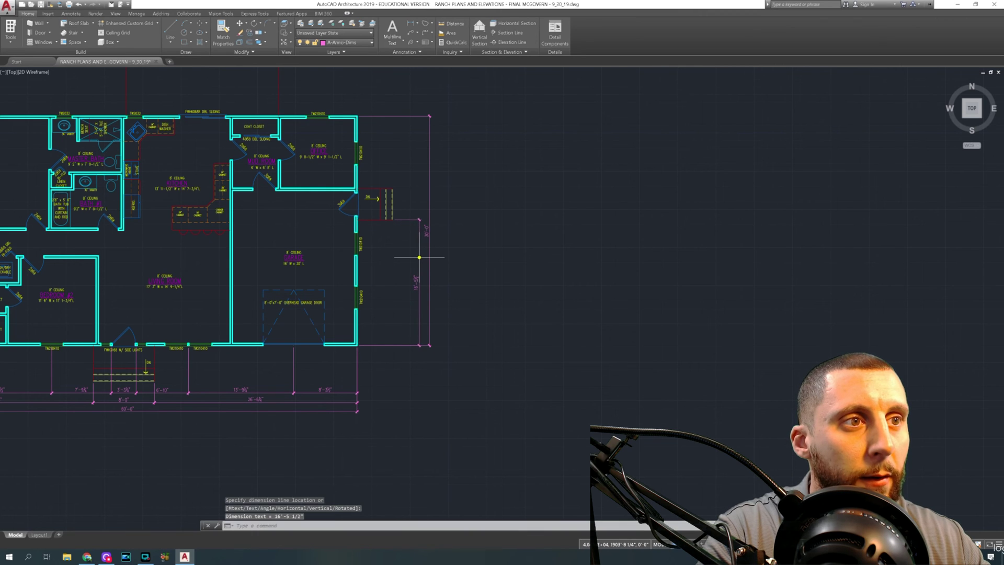
# Step: Cancel the attempted dimension continuation and erase the side-step dimension
pyautogui.write('dimcont')
pyautogui.press('Return')
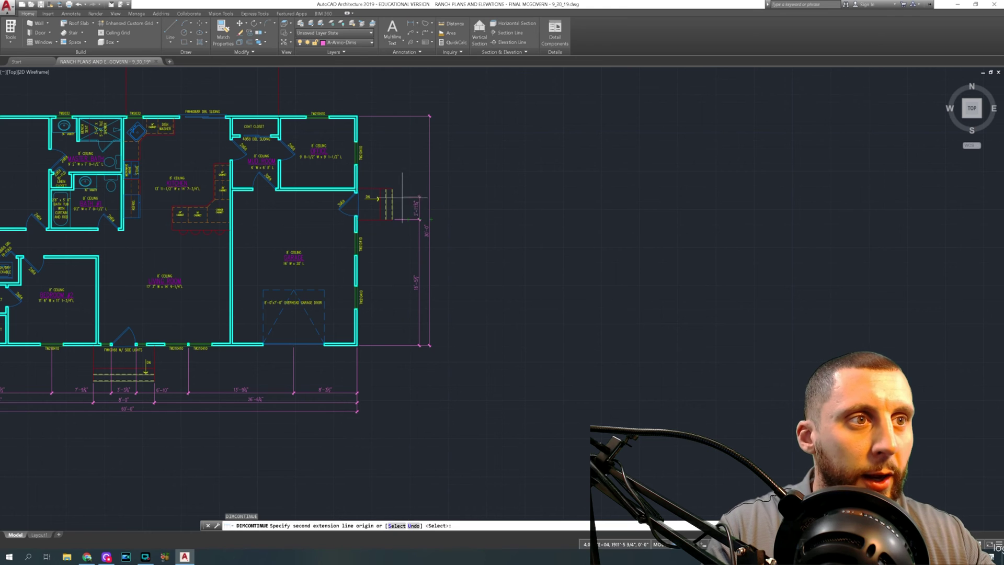
pyautogui.press('Escape')
pyautogui.click(410, 209)
pyautogui.click(407, 233)
pyautogui.press('Delete')
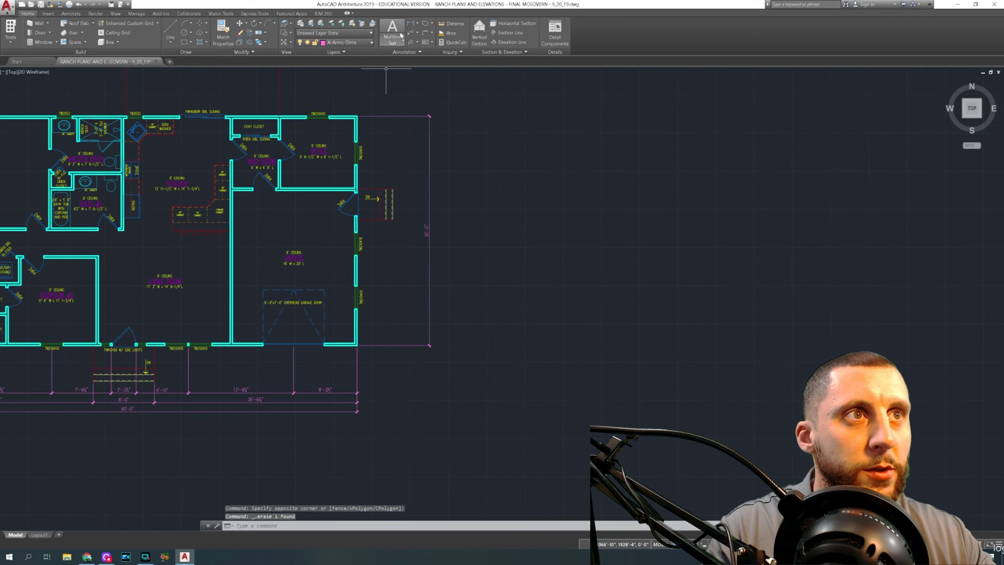
# Step: Try dimensioning in the opposite direction, from the side steps' front corner to the house's front right outer corner
pyautogui.click(411, 23)
pyautogui.scroll(5, 397, 225)
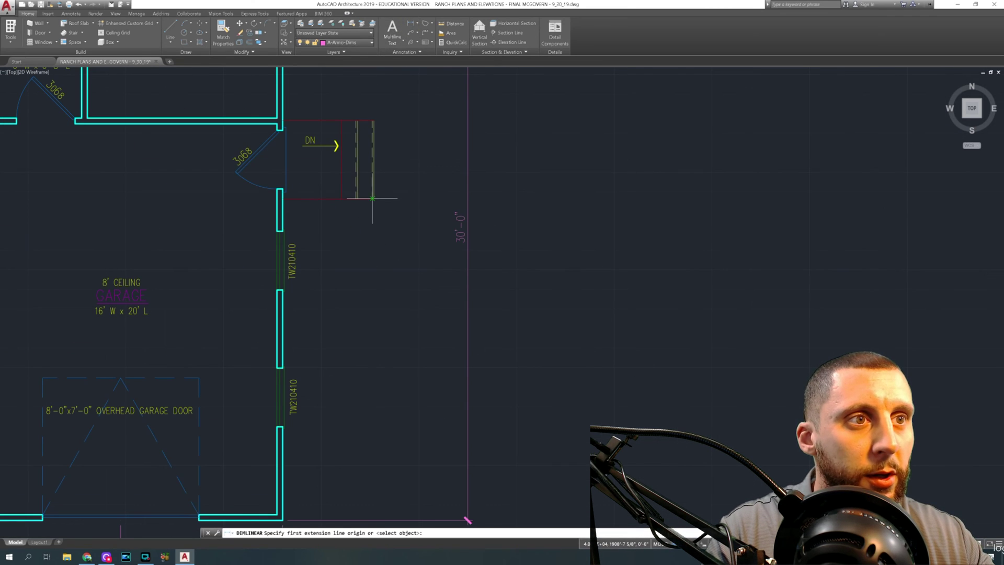
pyautogui.click(373, 198)
pyautogui.scroll(-5, 373, 199)
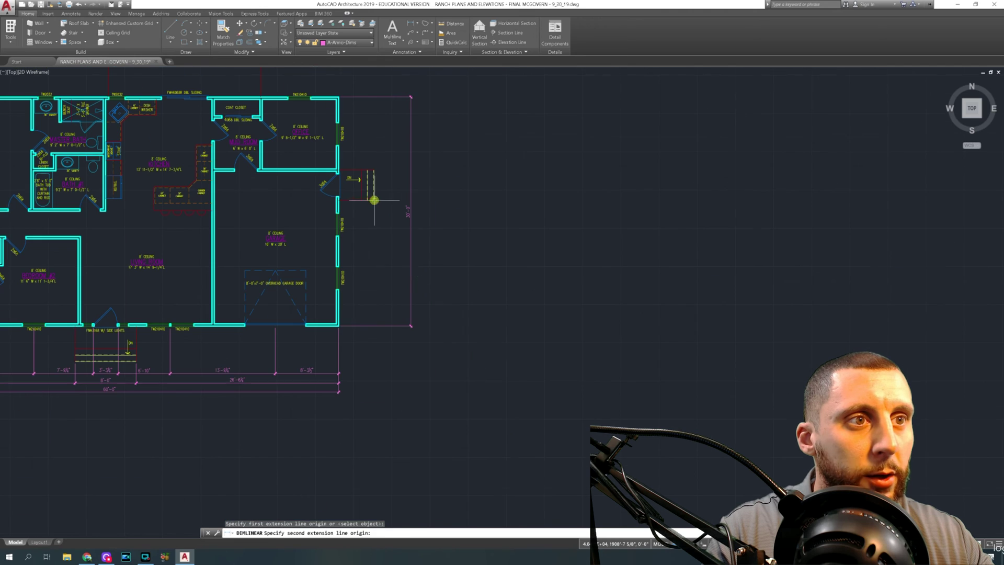
pyautogui.click(339, 325)
pyautogui.click(399, 294)
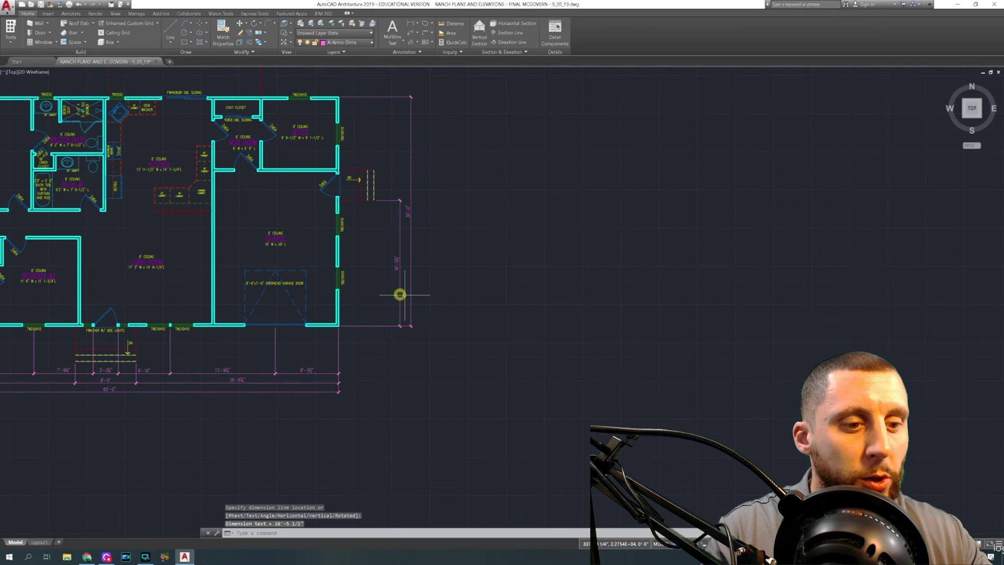
# Step: Cancel the downward dimension continuation and erase the reversed side-step dimension
pyautogui.write('dimco')
pyautogui.press('Return')
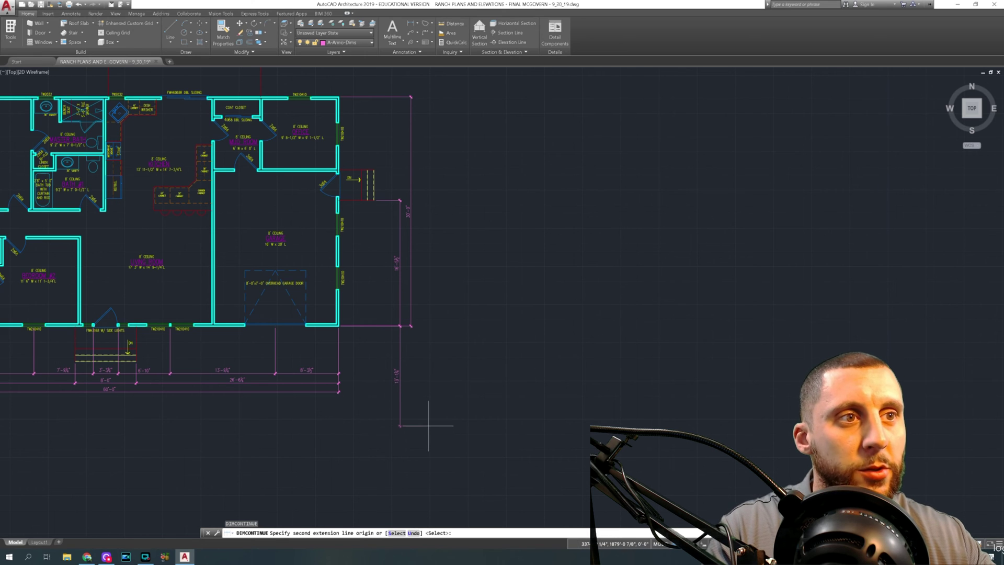
pyautogui.press('Escape')
pyautogui.click(399, 297)
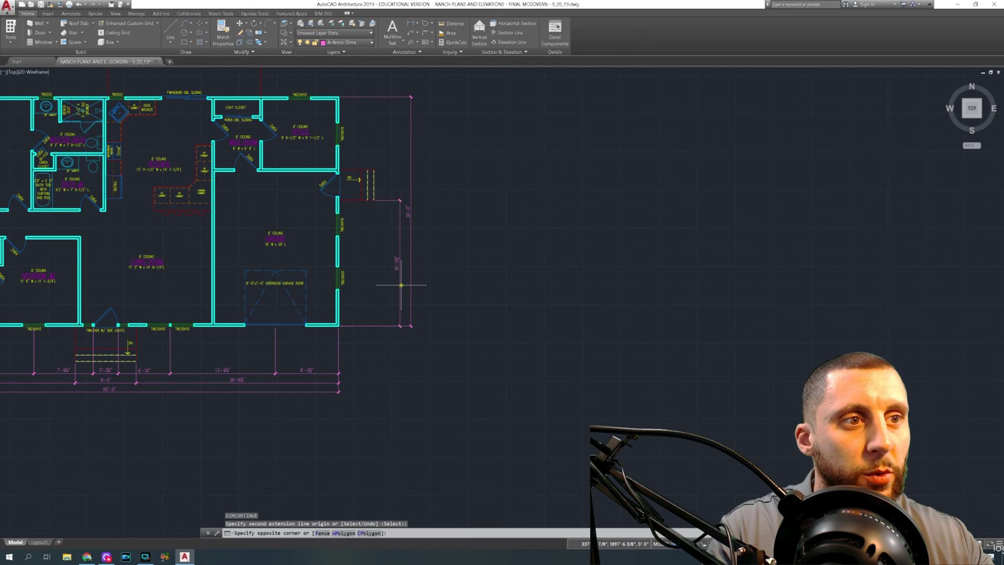
pyautogui.click(395, 293)
pyautogui.press('Delete')
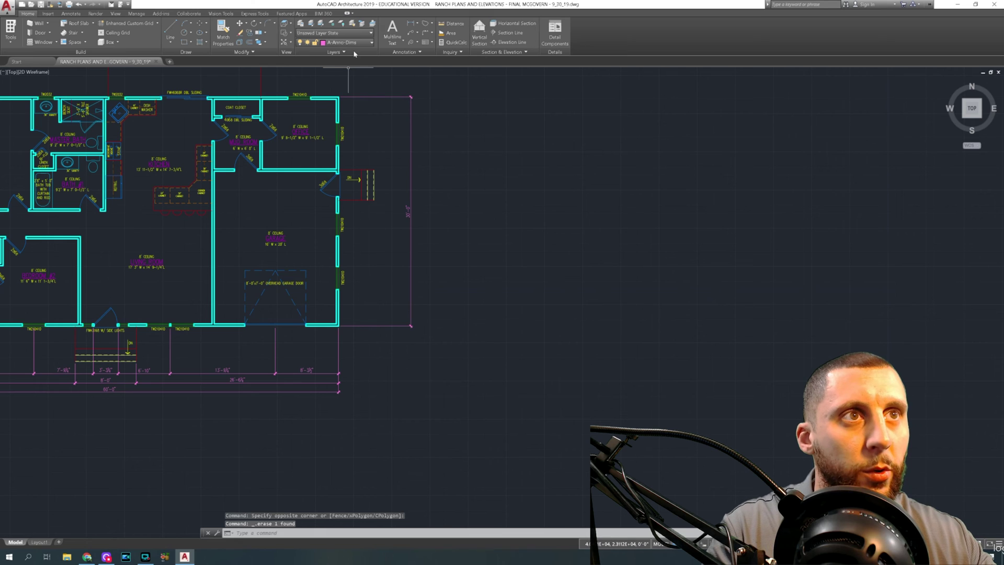
# Step: Add a linear dimension from the house's front right outer corner to the side steps' front corner, just inside the overall dimension
pyautogui.click(410, 23)
pyautogui.click(339, 325)
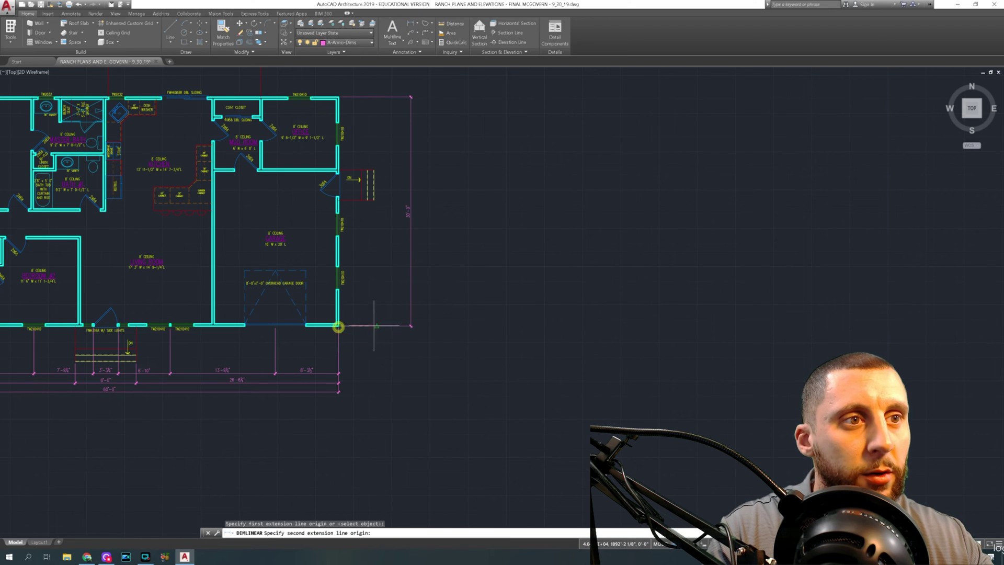
pyautogui.click(374, 201)
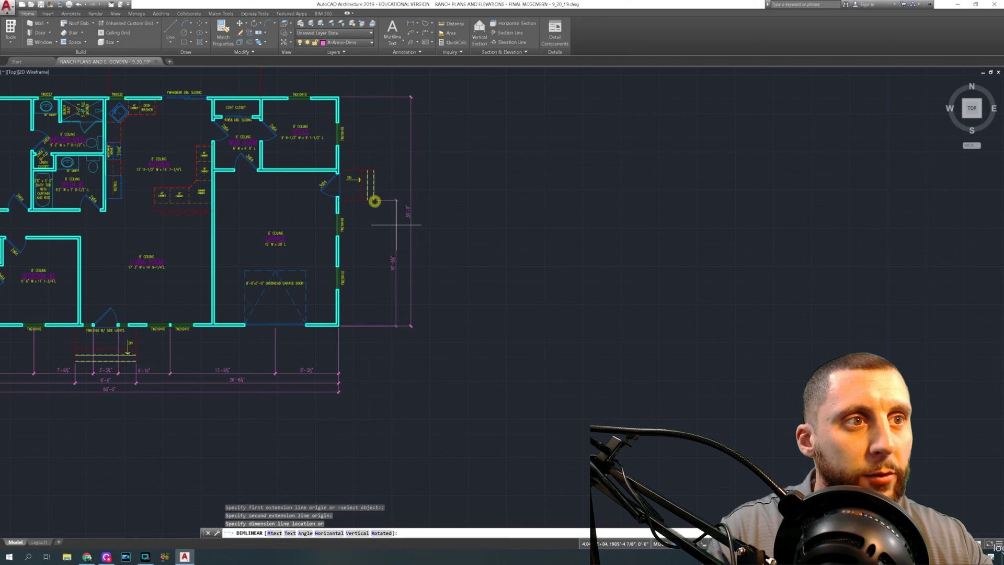
pyautogui.click(401, 224)
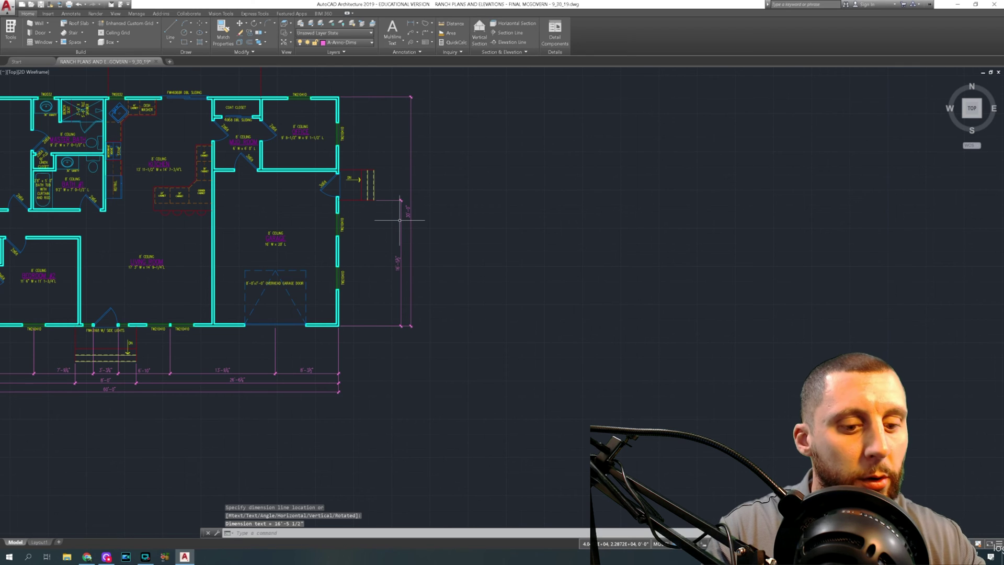
# Step: Continue the right-side step dimension across the side steps' width and on to the house's rear right outer corner
pyautogui.write('dco')
pyautogui.press('Return')
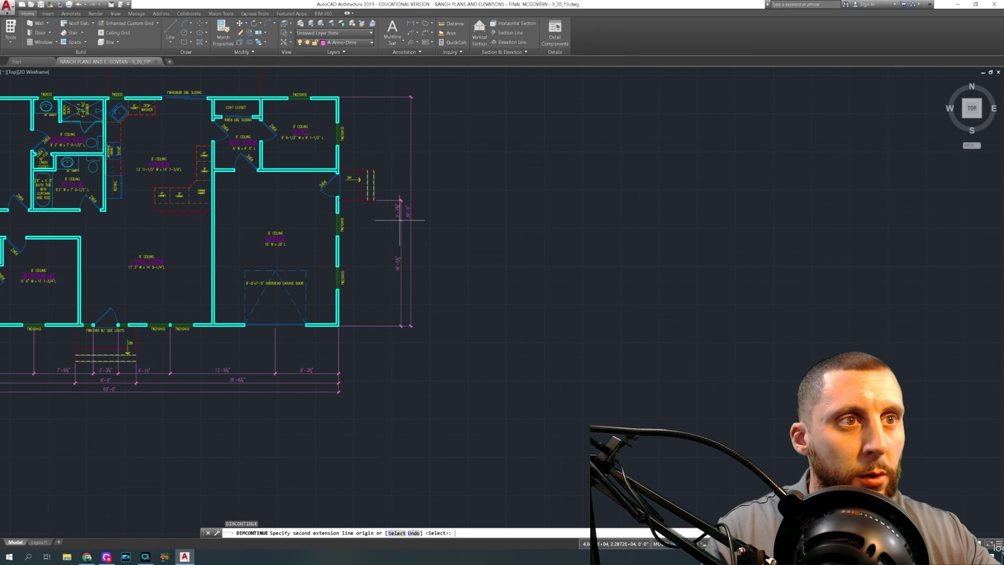
pyautogui.scroll(2, 386, 155)
pyautogui.click(366, 178)
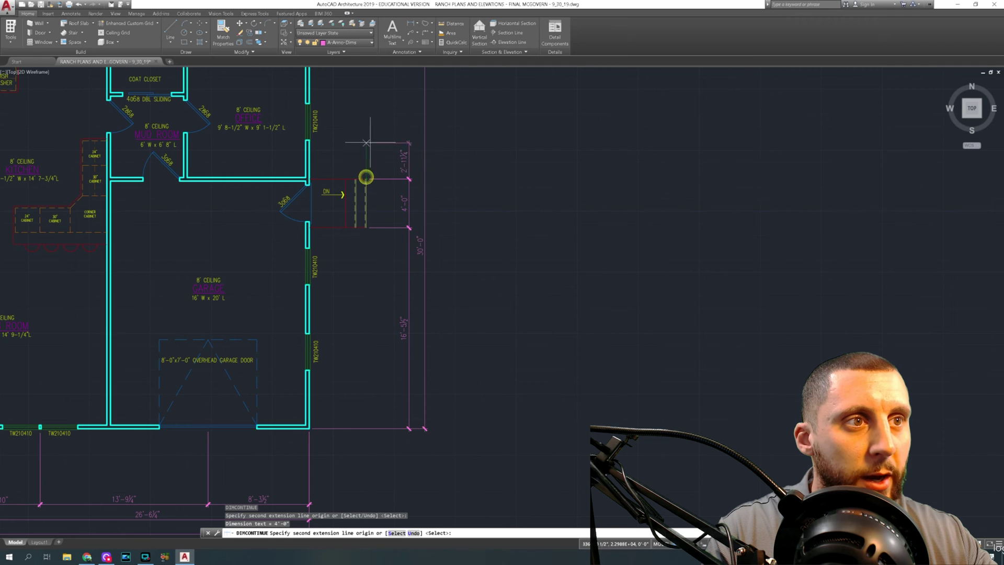
pyautogui.moveTo(365, 174); pyautogui.dragTo(377, 282, button='middle')
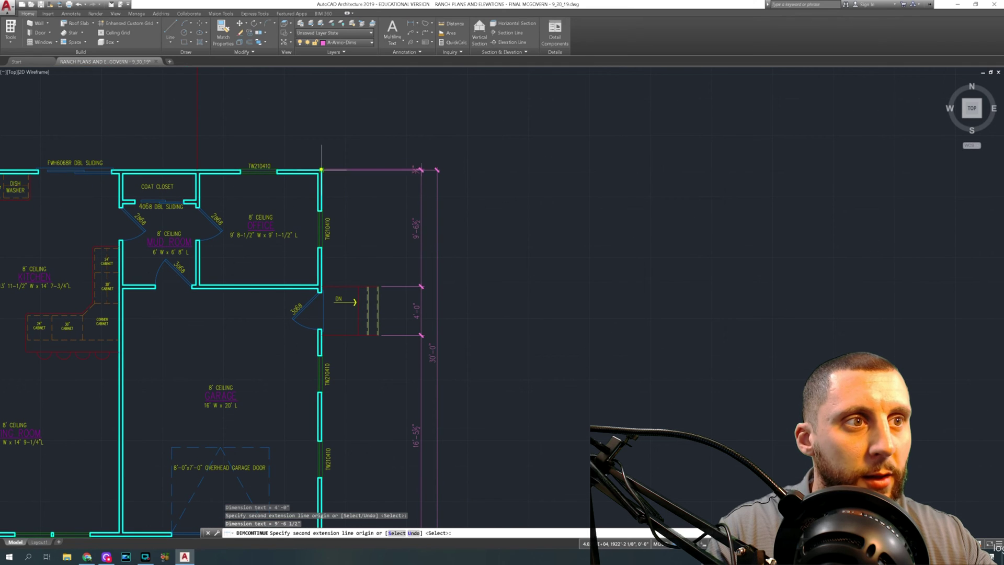
pyautogui.scroll(-4, 340, 183)
pyautogui.press('Escape')
pyautogui.moveTo(399, 105); pyautogui.dragTo(404, 88, button='middle')
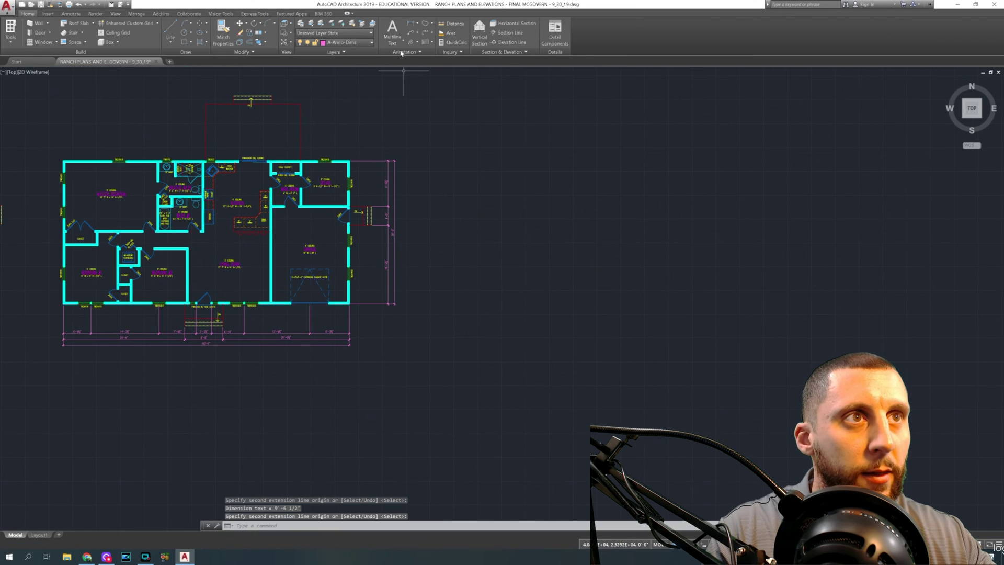
# Step: Add a linear dimension from the house's front right outer corner to the centre of the garage's front side window, inside the step dimensions
pyautogui.click(411, 23)
pyautogui.scroll(6, 315, 351)
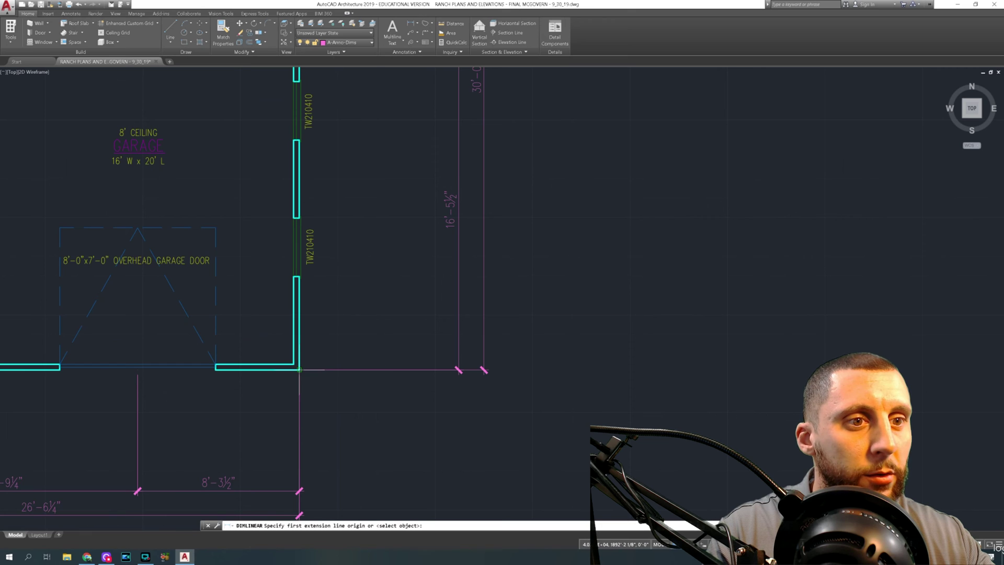
pyautogui.click(299, 370)
pyautogui.click(299, 246)
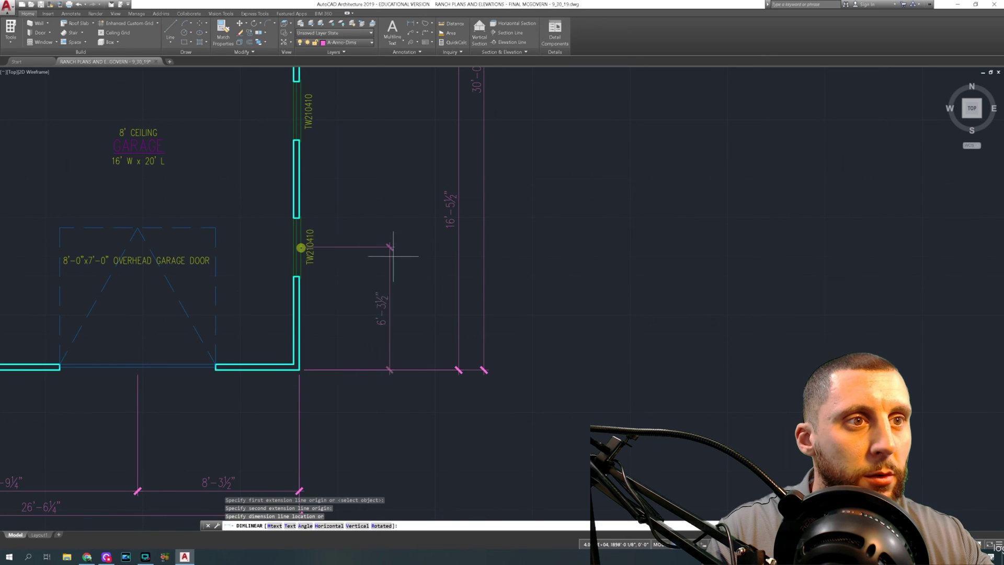
pyautogui.click(438, 261)
pyautogui.scroll(-2, 438, 261)
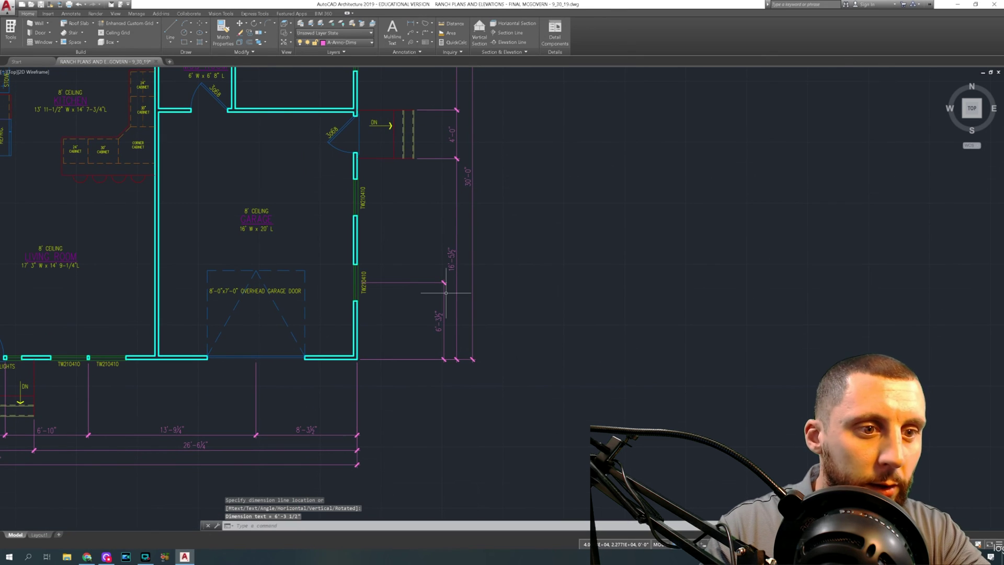
# Step: Continue the opening dimensions along the right wall through the second garage window, side door and office window centres to the rear corner
pyautogui.write('dco')
pyautogui.press('Return')
pyautogui.scroll(2, 446, 293)
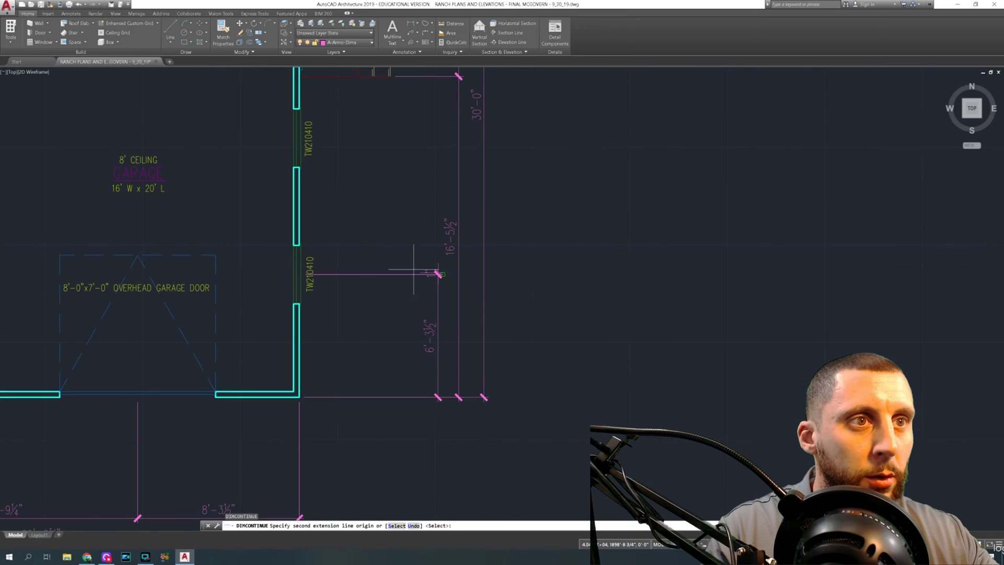
pyautogui.click(308, 140)
pyautogui.scroll(-4, 306, 137)
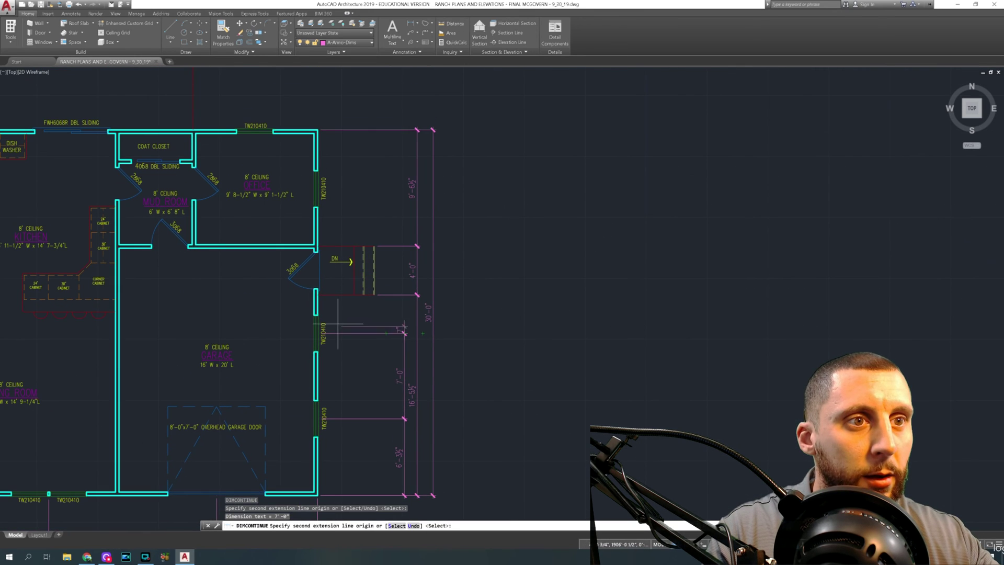
pyautogui.moveTo(333, 238); pyautogui.dragTo(343, 283, button='middle')
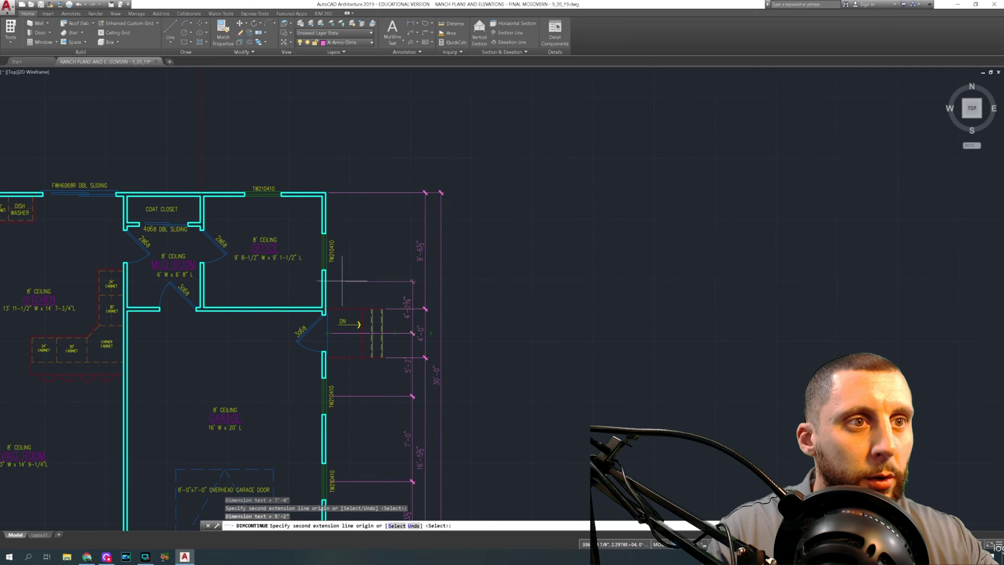
pyautogui.click(327, 252)
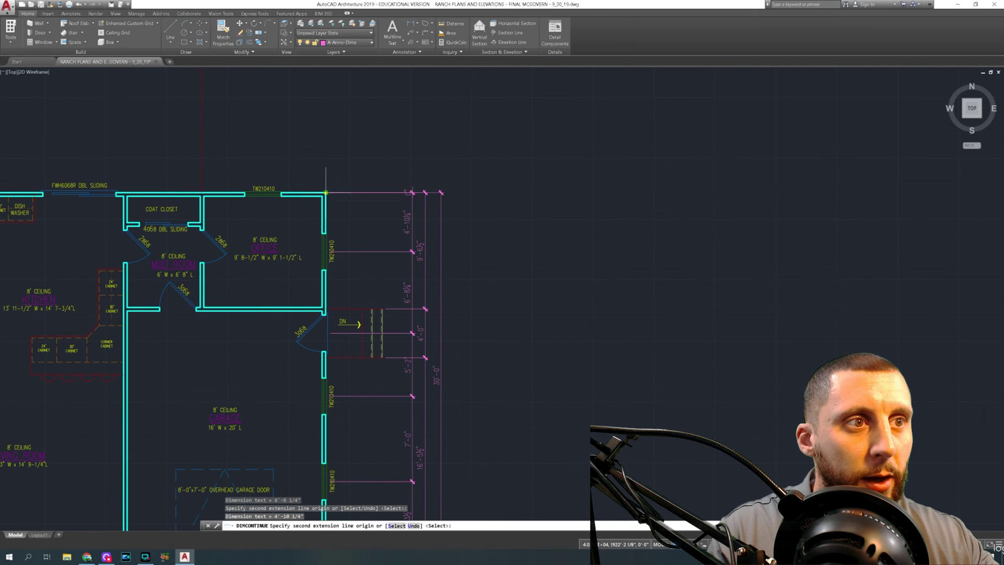
pyautogui.press('Escape')
pyautogui.scroll(-4, 362, 214)
pyautogui.scroll(4, 392, 264)
pyautogui.scroll(-3, 392, 264)
pyautogui.scroll(1, 398, 251)
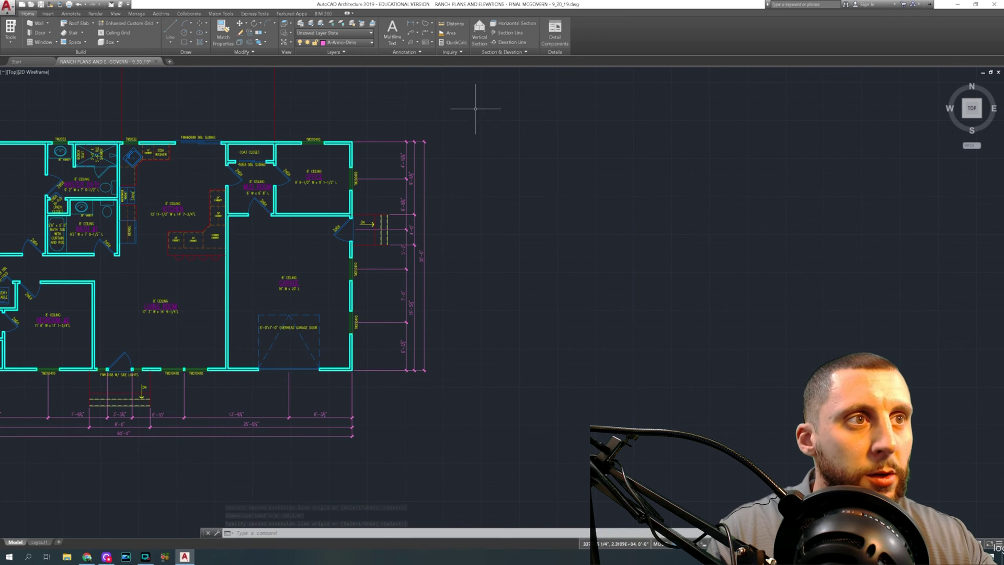
# Step: Stretch all the right-side dimension strings about 1'-5" closer to the house
pyautogui.click(458, 96)
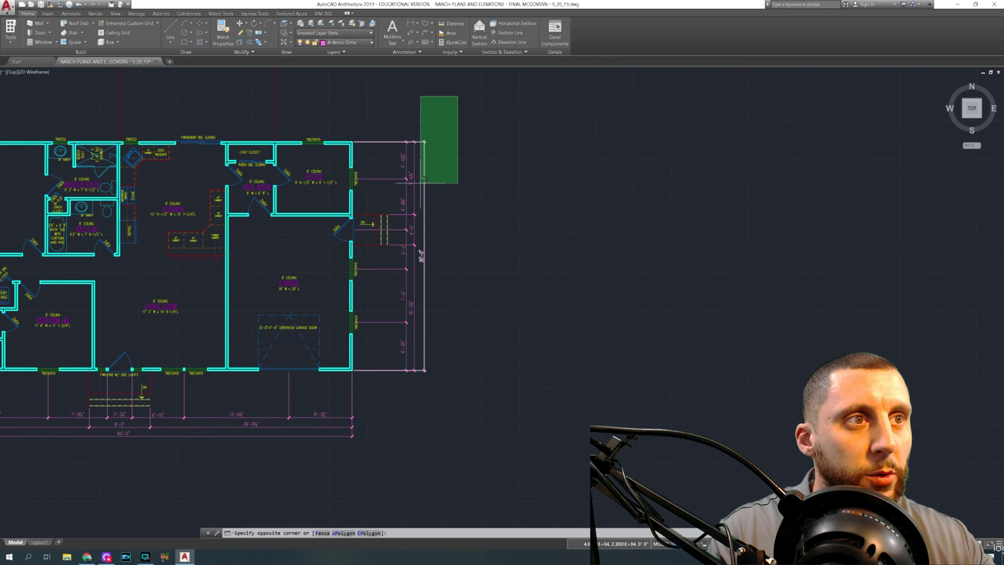
pyautogui.click(443, 118)
pyautogui.click(445, 122)
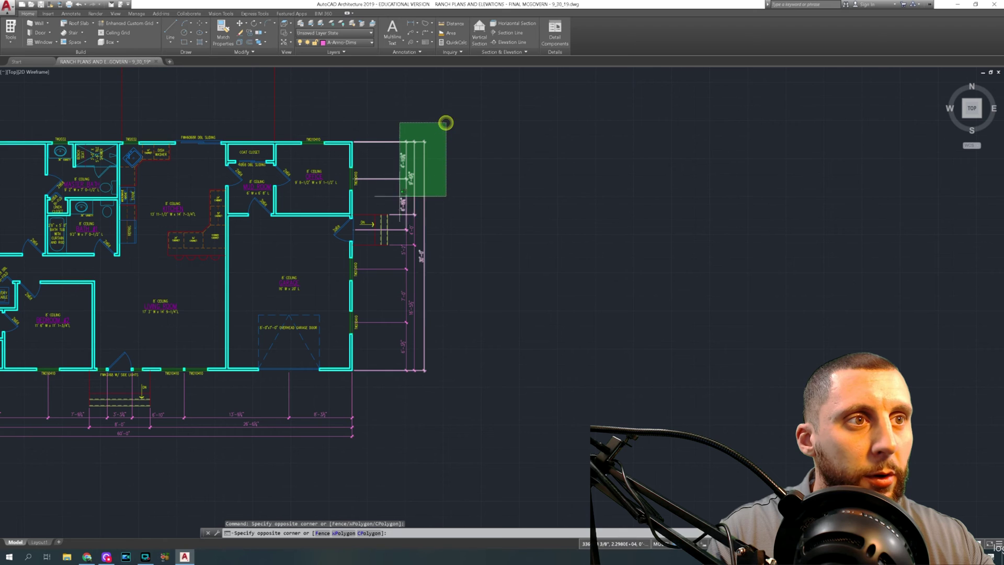
pyautogui.click(396, 394)
pyautogui.write('stretch')
pyautogui.press('Return')
pyautogui.scroll(2, 451, 234)
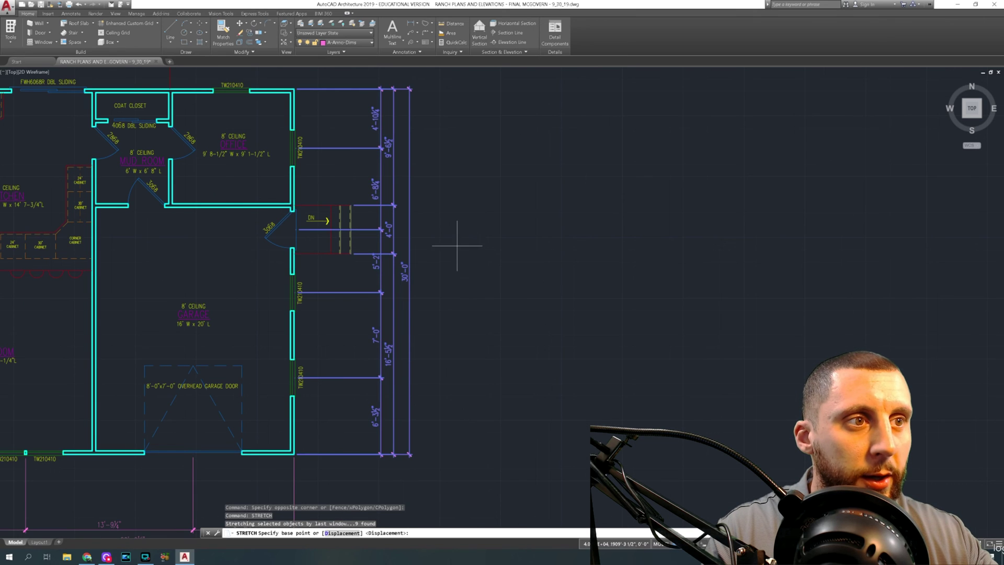
pyautogui.click(477, 252)
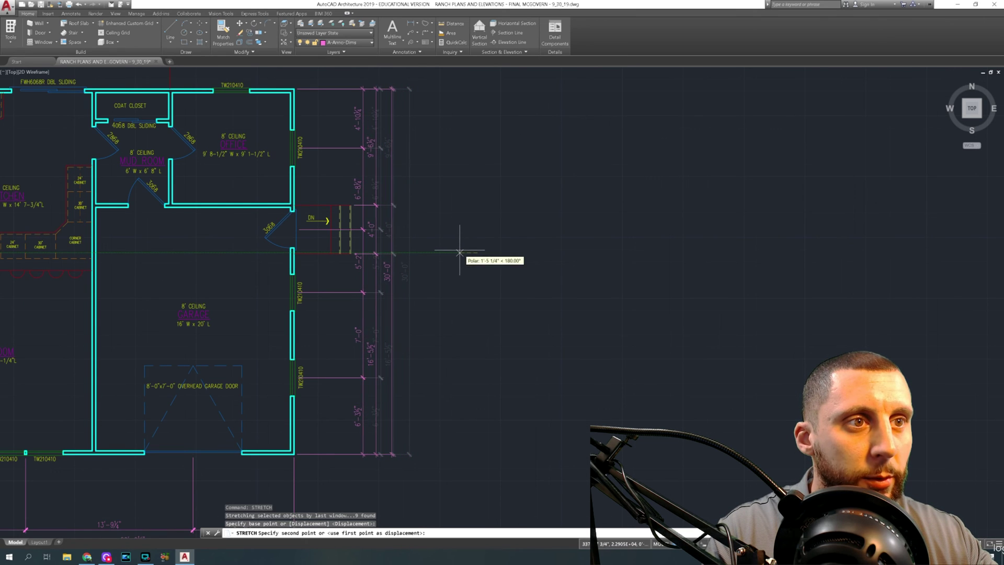
pyautogui.click(459, 252)
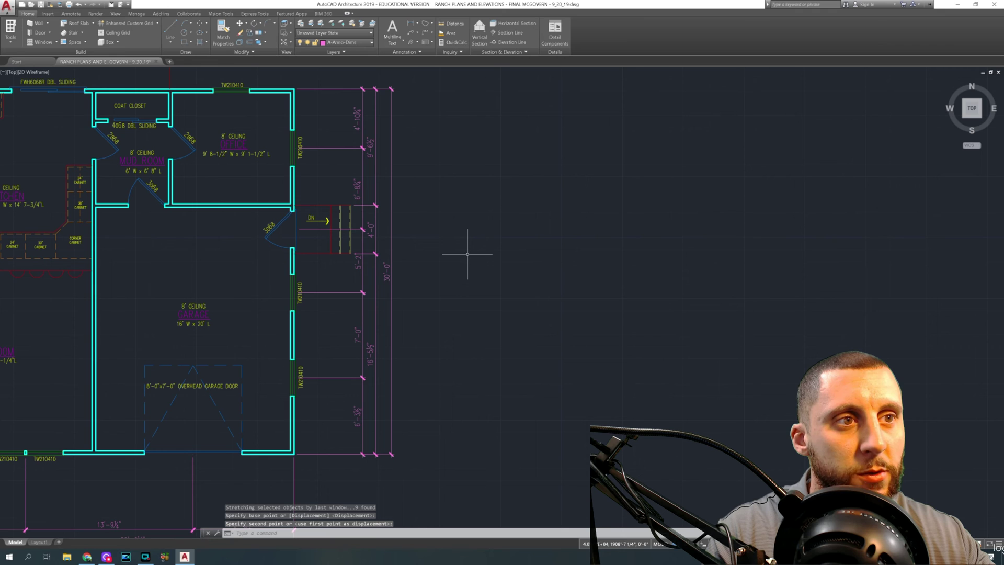
# Step: Try replacing the room-size text under BEDROOM #1 with CARPET FLOORING, and discard the text changes
pyautogui.scroll(-3, 467, 254)
pyautogui.moveTo(475, 262); pyautogui.dragTo(652, 294, button='middle')
pyautogui.moveTo(507, 295); pyautogui.dragTo(532, 307, button='middle')
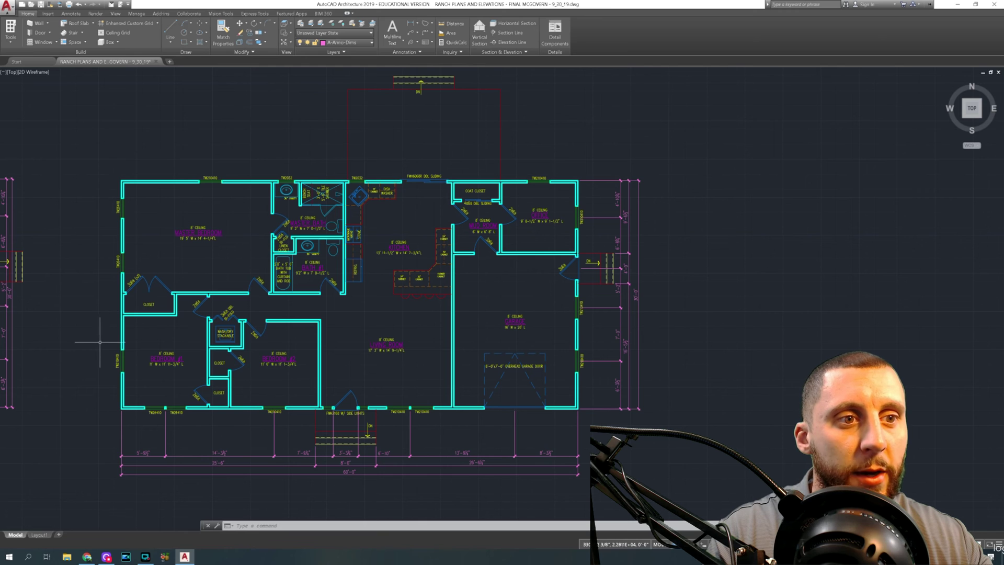
pyautogui.scroll(5, 171, 392)
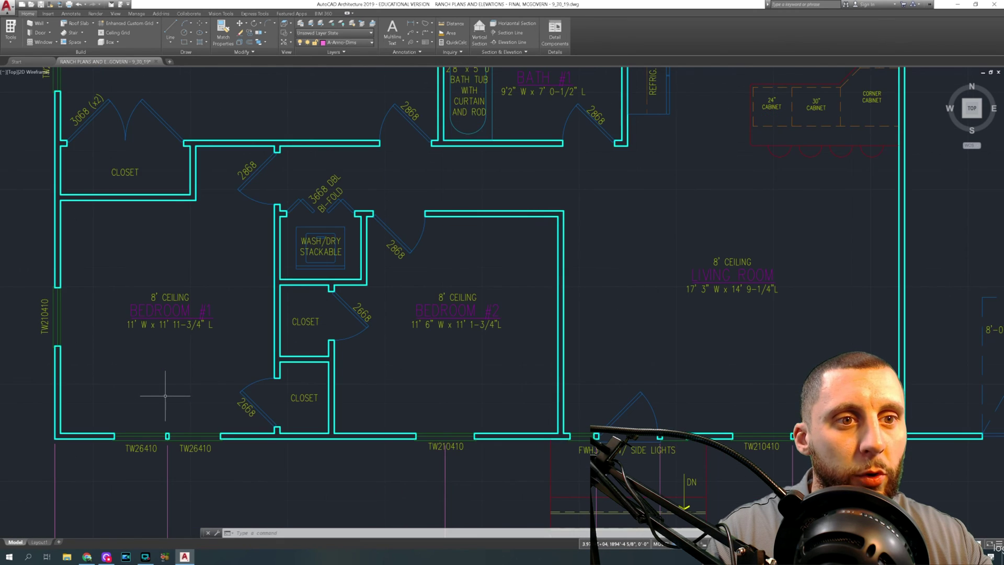
pyautogui.scroll(2, 236, 332)
pyautogui.moveTo(235, 331); pyautogui.dragTo(217, 359, button='middle')
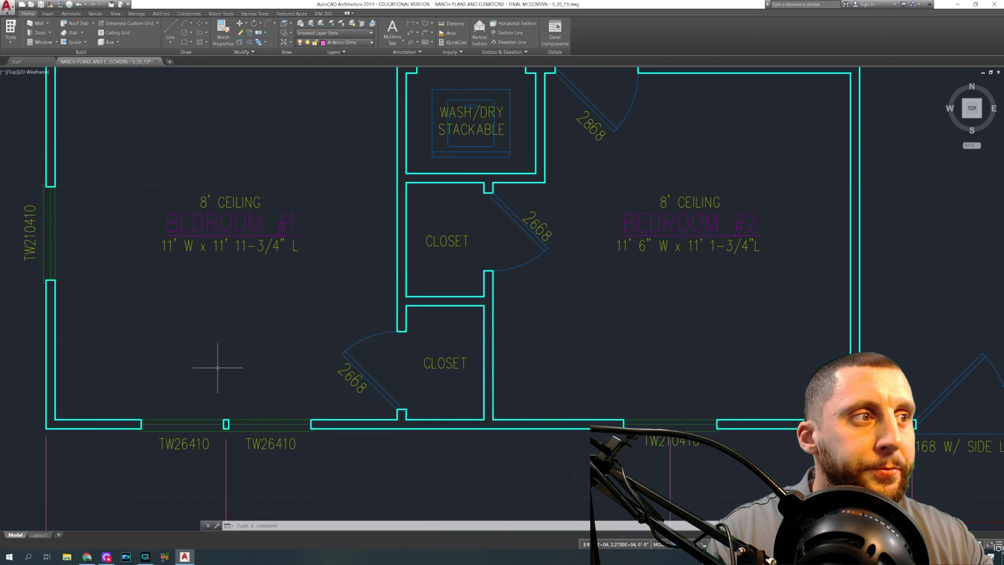
pyautogui.scroll(-2, 217, 368)
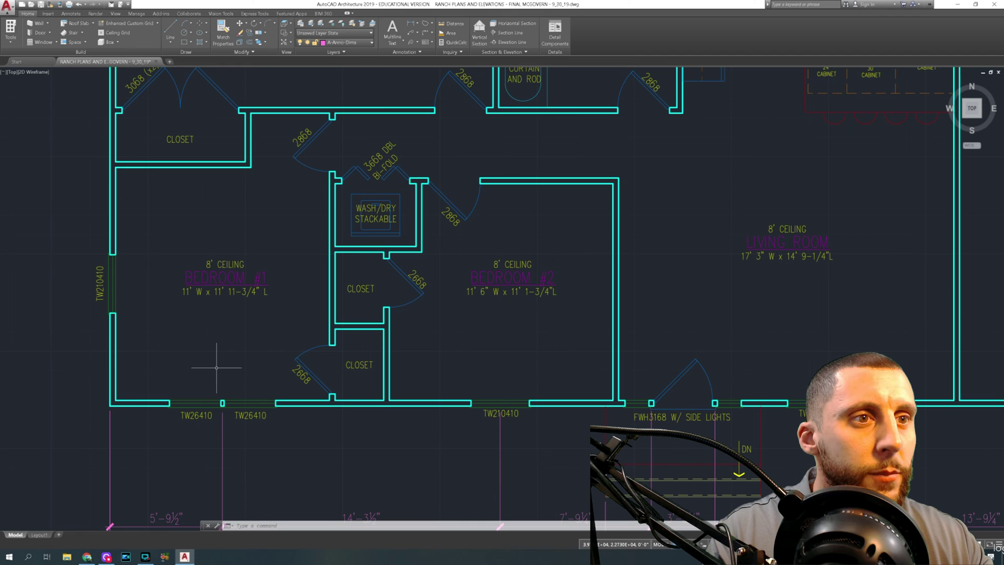
pyautogui.doubleClick(216, 292)
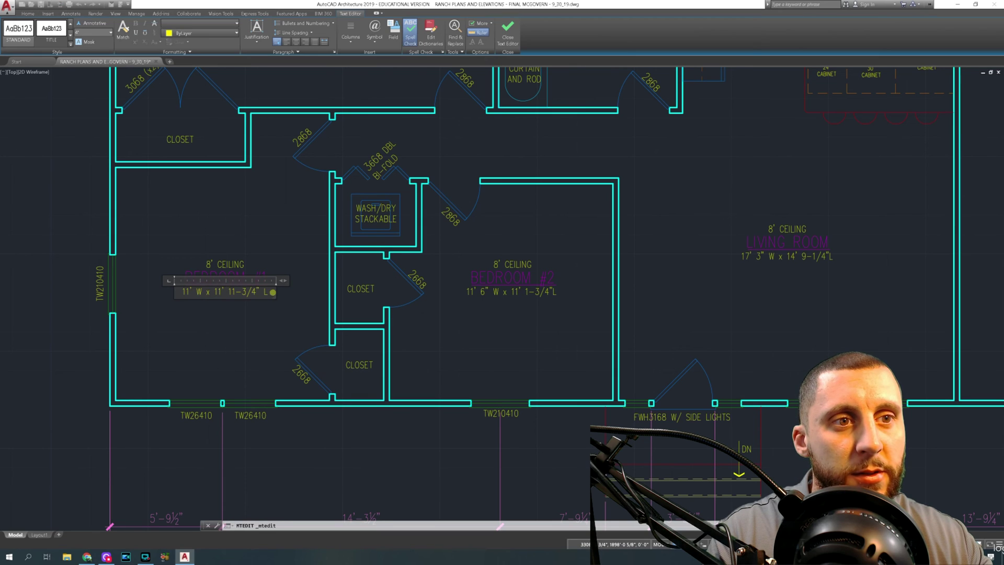
pyautogui.moveTo(268, 293); pyautogui.dragTo(139, 292)
pyautogui.write('corPET FLO')
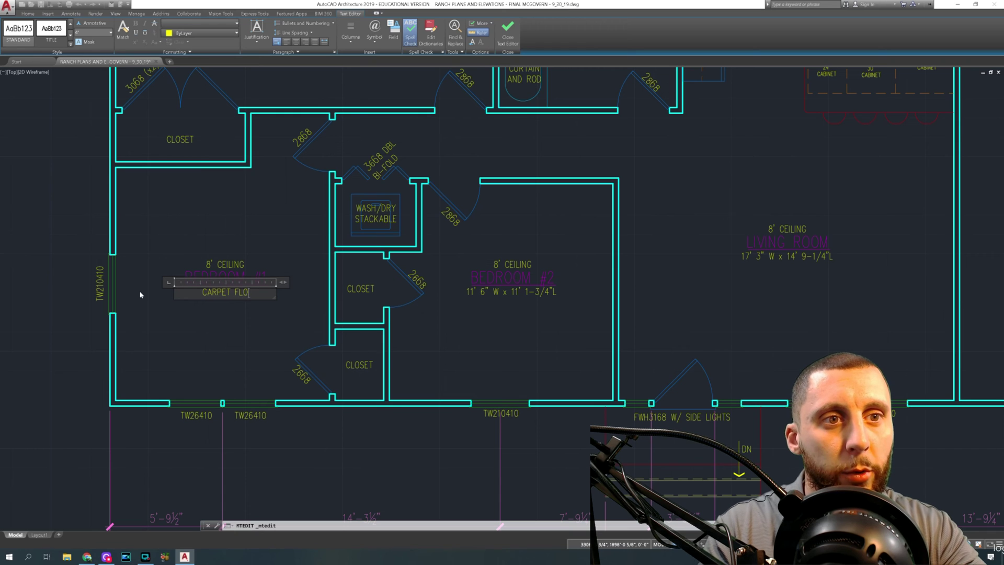
pyautogui.write('ORING')
pyautogui.press('Escape')
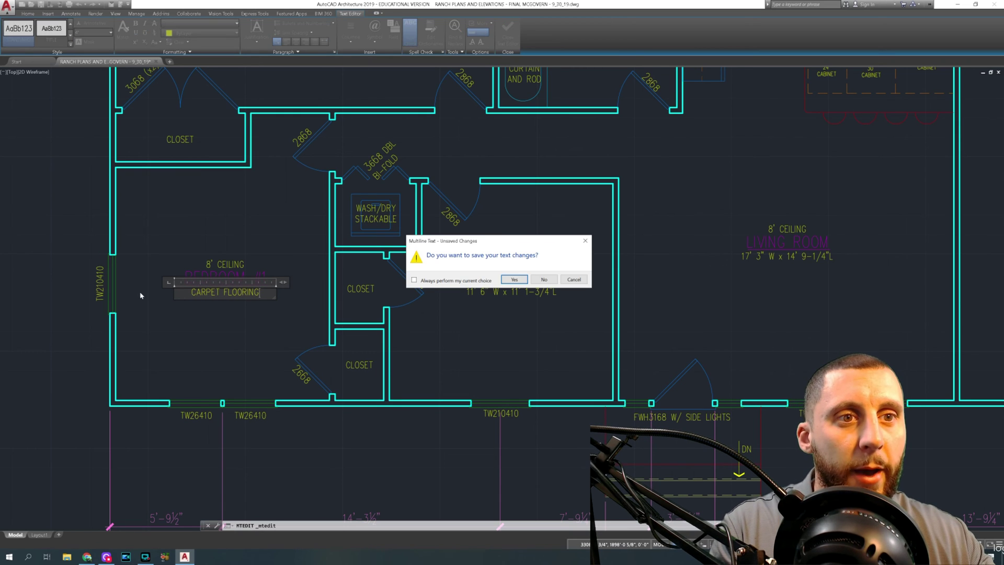
pyautogui.click(544, 280)
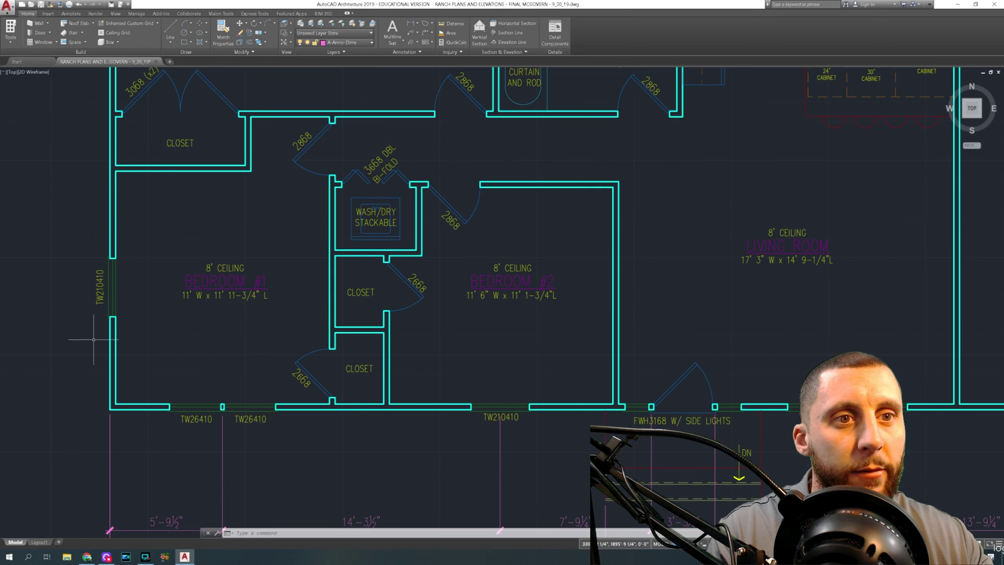
# Step: Add a linear dimension across the left exterior wall's thickness, placing it through the lower part of Bedroom #1
pyautogui.moveTo(342, 351); pyautogui.dragTo(316, 302, button='middle')
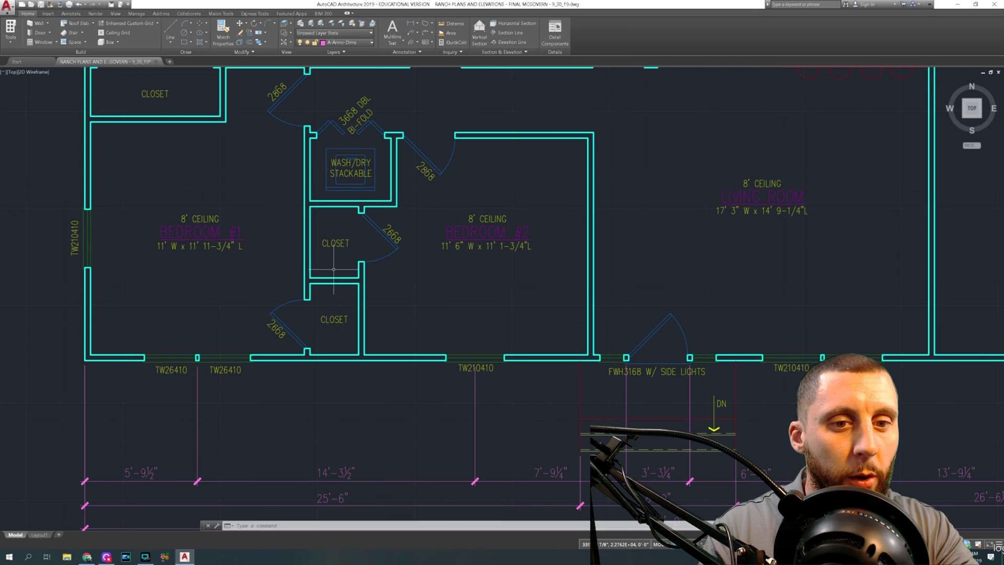
pyautogui.press('Return')
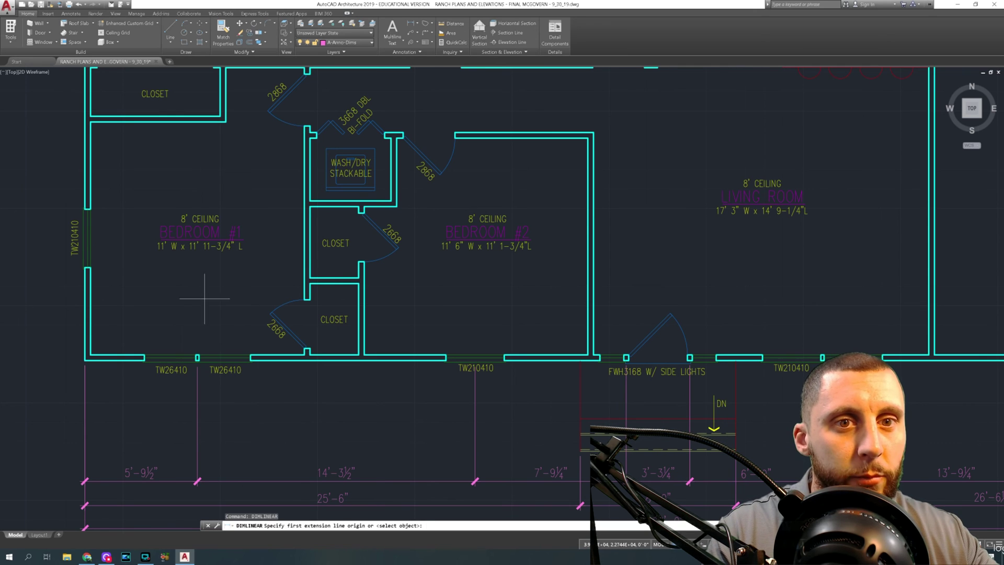
pyautogui.click(84, 357)
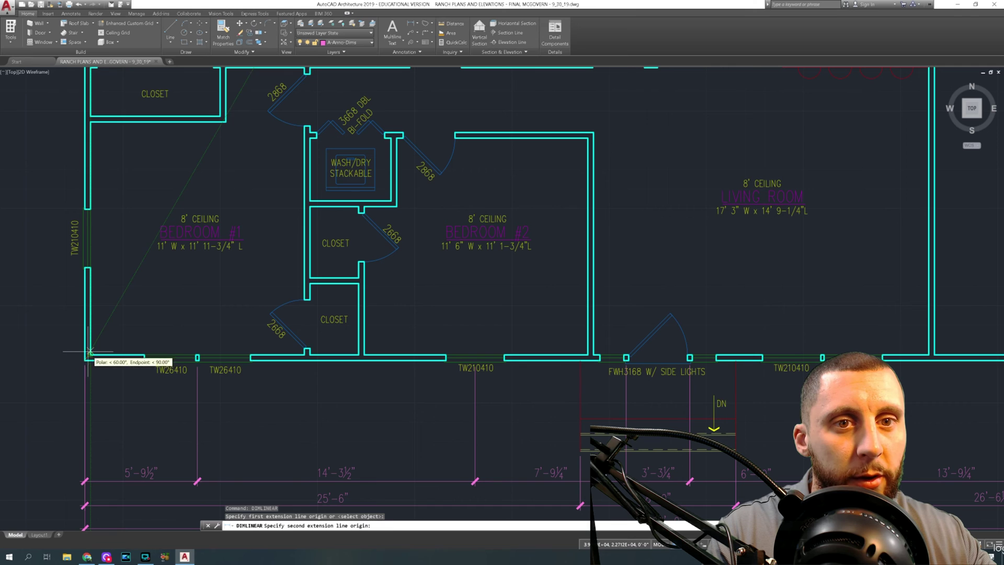
pyautogui.click(87, 358)
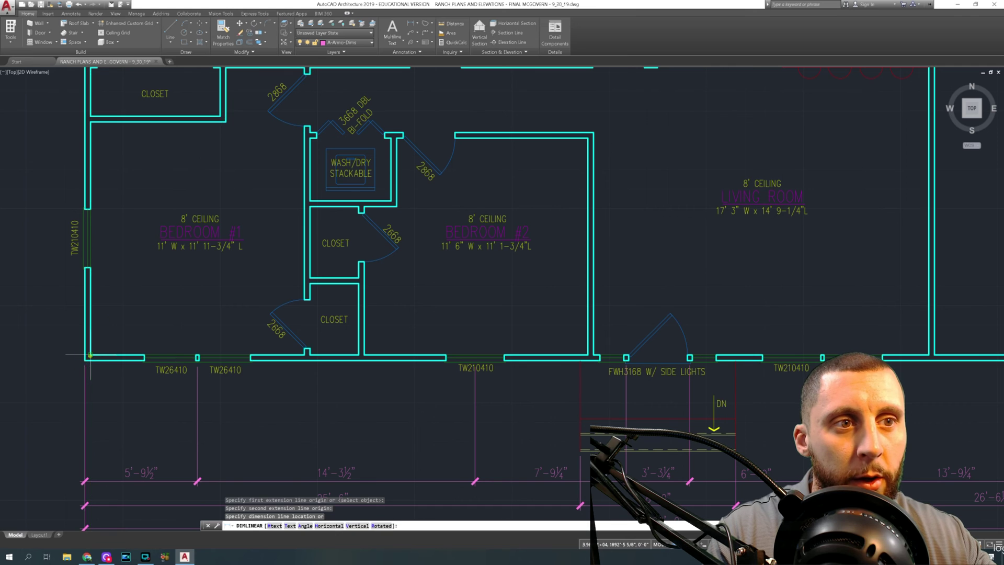
pyautogui.click(130, 299)
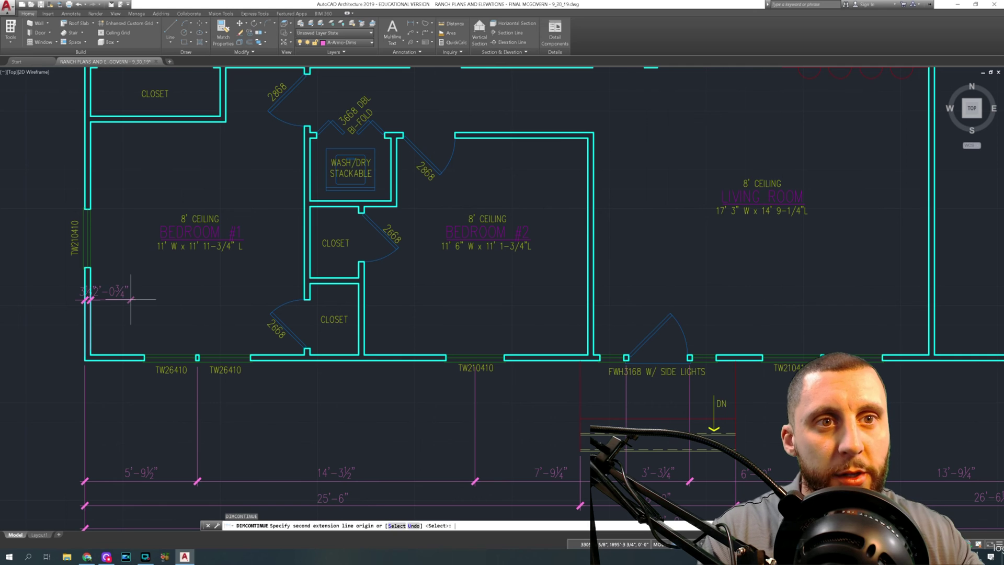
# Step: Continue the interior dimension string across Bedroom #1, its closet-side partition, the lower closet and the closet's Bedroom #2 wall
pyautogui.press('Return')
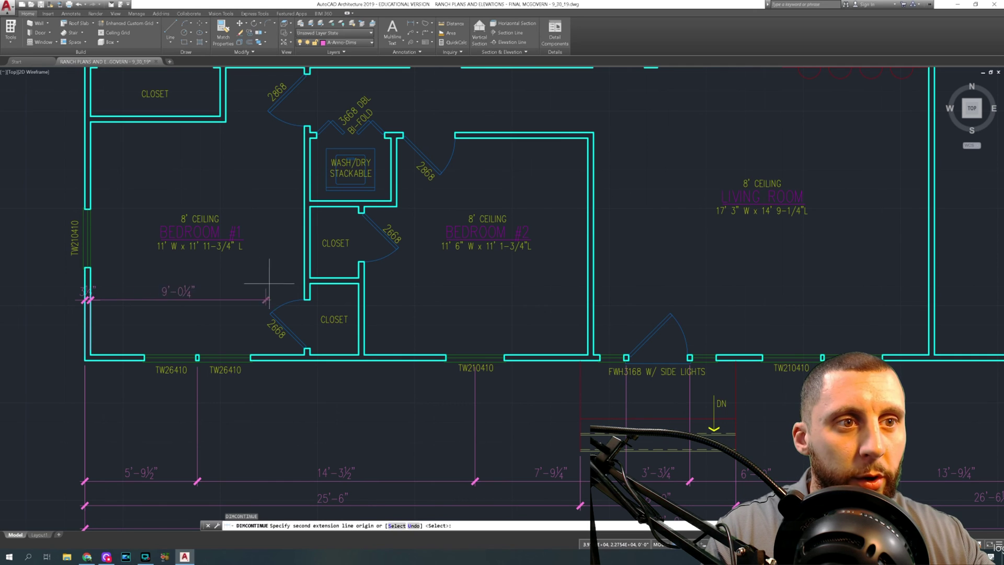
pyautogui.click(304, 299)
pyautogui.click(310, 299)
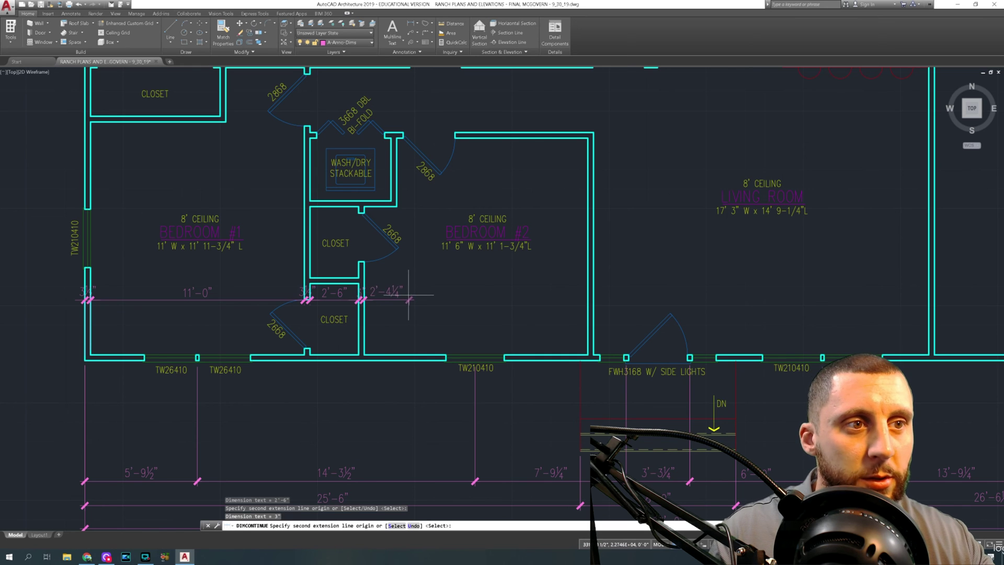
# Step: Undo the last continued dimension and redo it to the outer face of the closet's Bedroom #2 wall
pyautogui.hotkey('ctrl', 'z')
pyautogui.scroll(6, 376, 299)
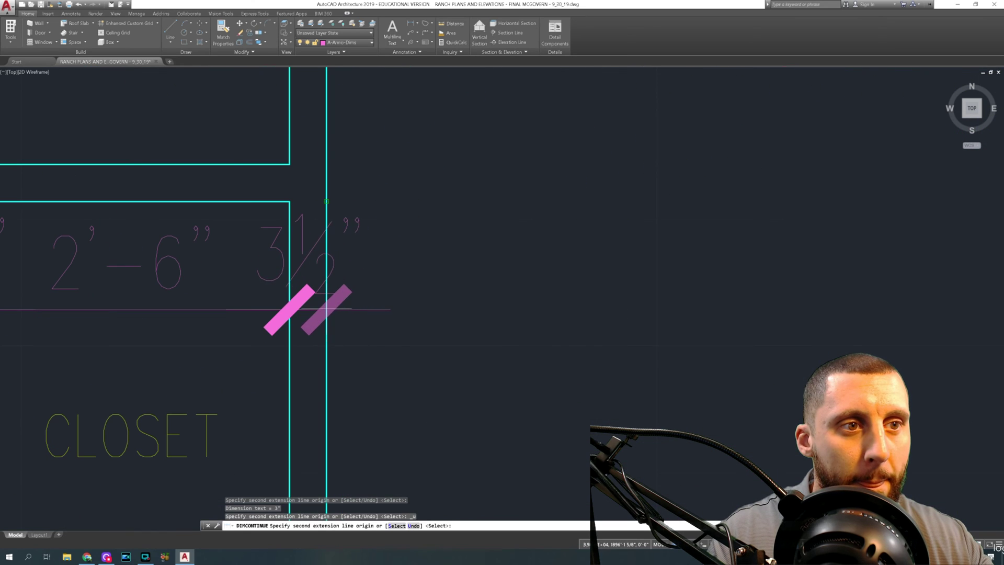
pyautogui.click(326, 309)
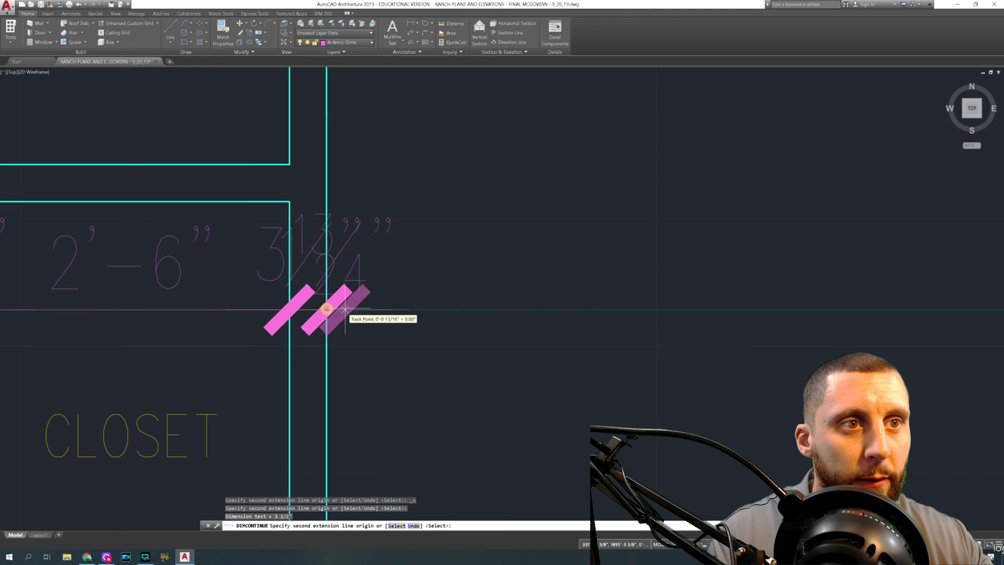
pyautogui.scroll(-3, 349, 308)
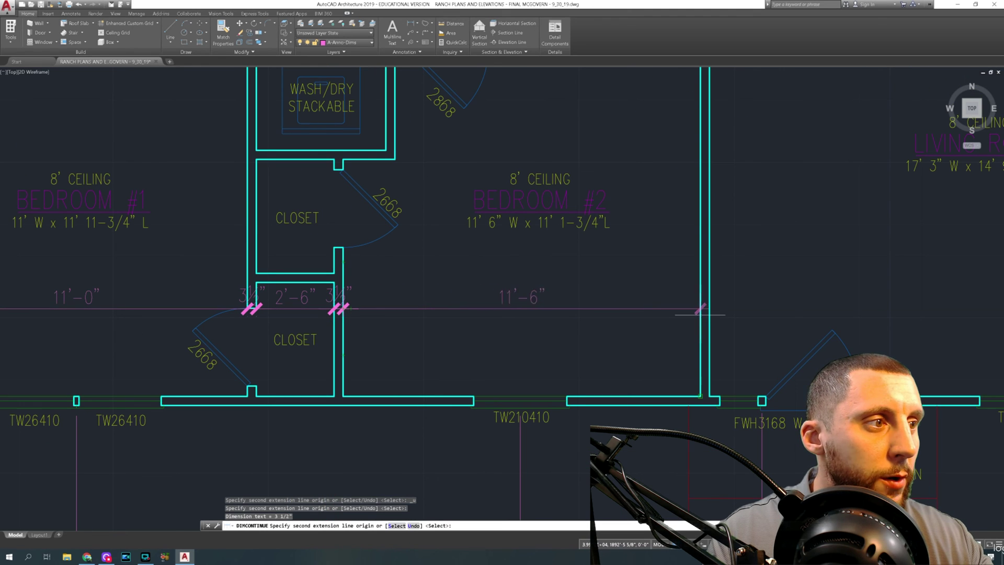
# Step: Continue the interior dimension string across Bedroom #2 and the thickness of its wall shared with the living room
pyautogui.moveTo(697, 308); pyautogui.dragTo(588, 298, button='middle')
pyautogui.scroll(-3, 588, 299)
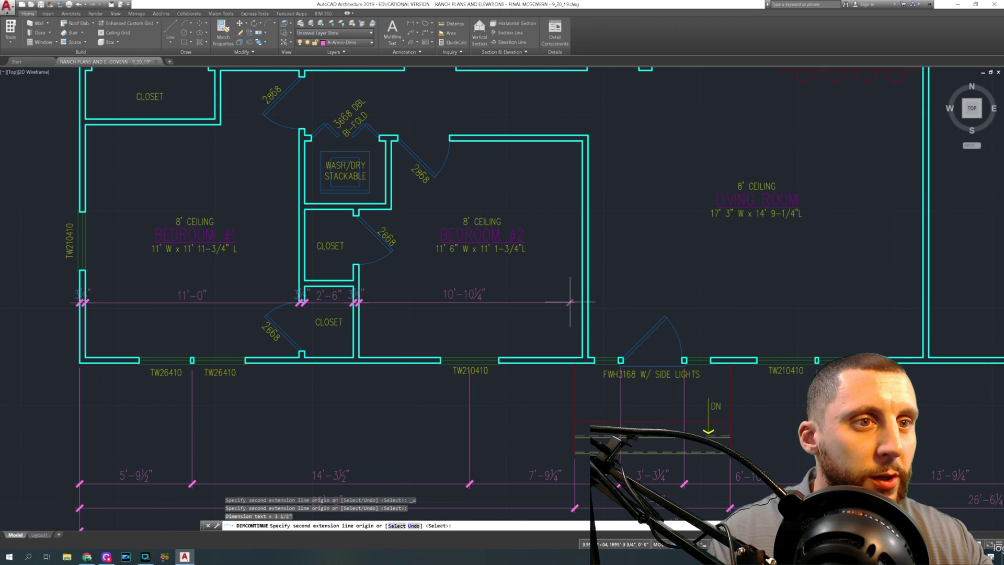
pyautogui.scroll(3, 571, 302)
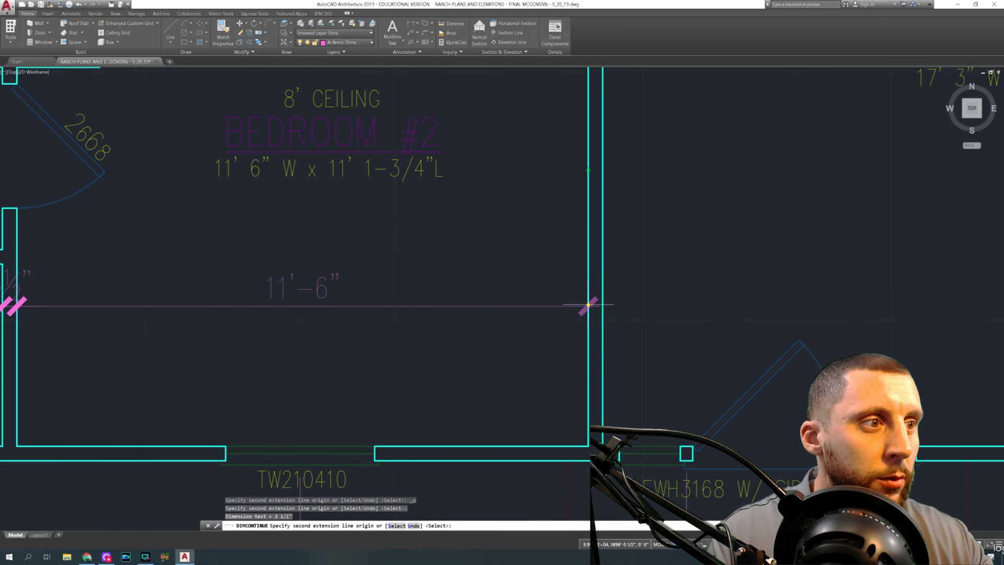
pyautogui.click(588, 304)
pyautogui.click(603, 304)
# Step: Continue the dimension string across the living room and the thickness of the wall between it and the garage
pyautogui.scroll(-5, 596, 301)
pyautogui.moveTo(596, 301); pyautogui.dragTo(422, 295, button='middle')
pyautogui.scroll(5, 592, 287)
pyautogui.click(639, 288)
pyautogui.click(655, 288)
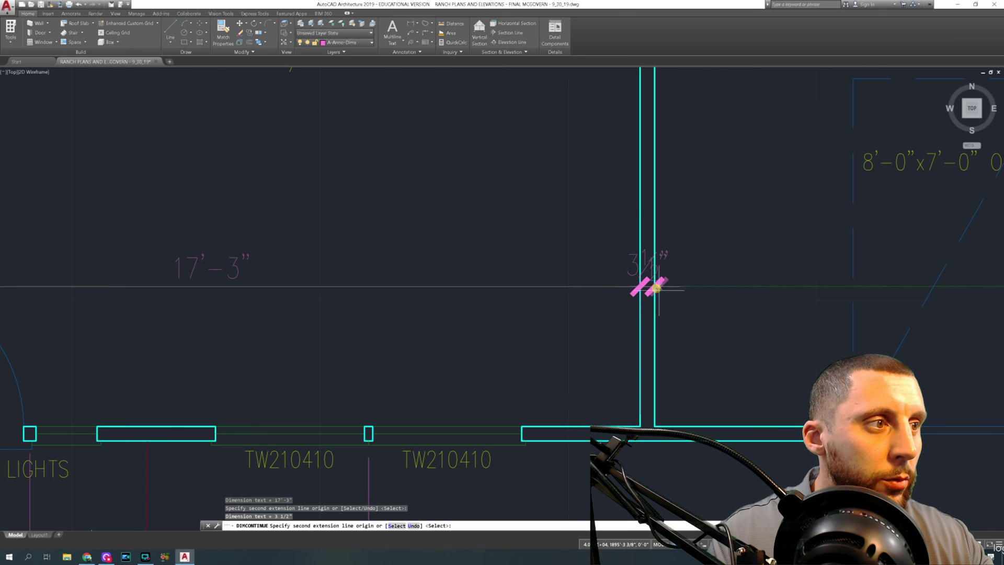
# Step: Continue the dimension string across the garage and the thickness of its right exterior wall, and finish the string
pyautogui.scroll(-5, 658, 288)
pyautogui.moveTo(859, 295); pyautogui.dragTo(634, 298, button='middle')
pyautogui.scroll(5, 635, 301)
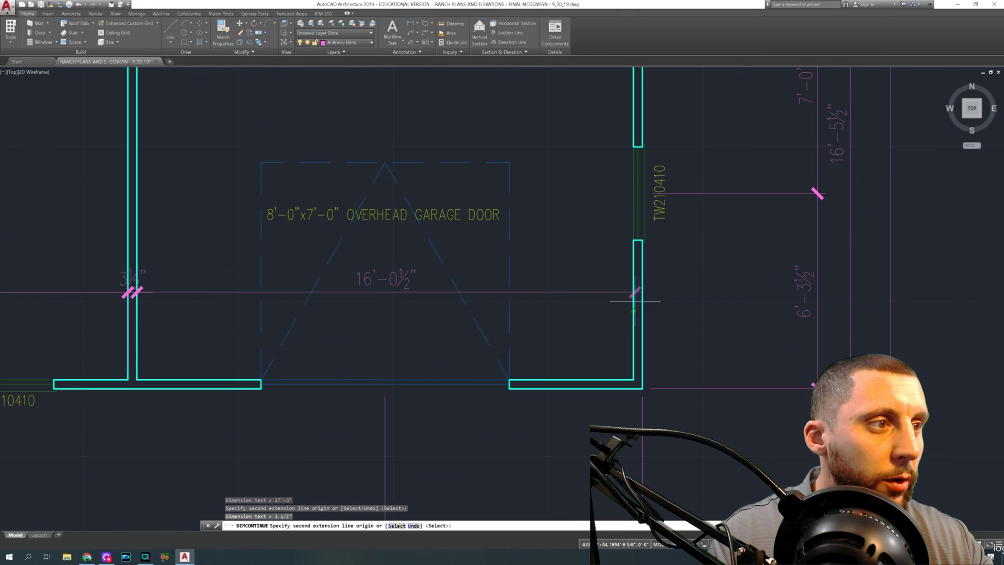
pyautogui.click(643, 310)
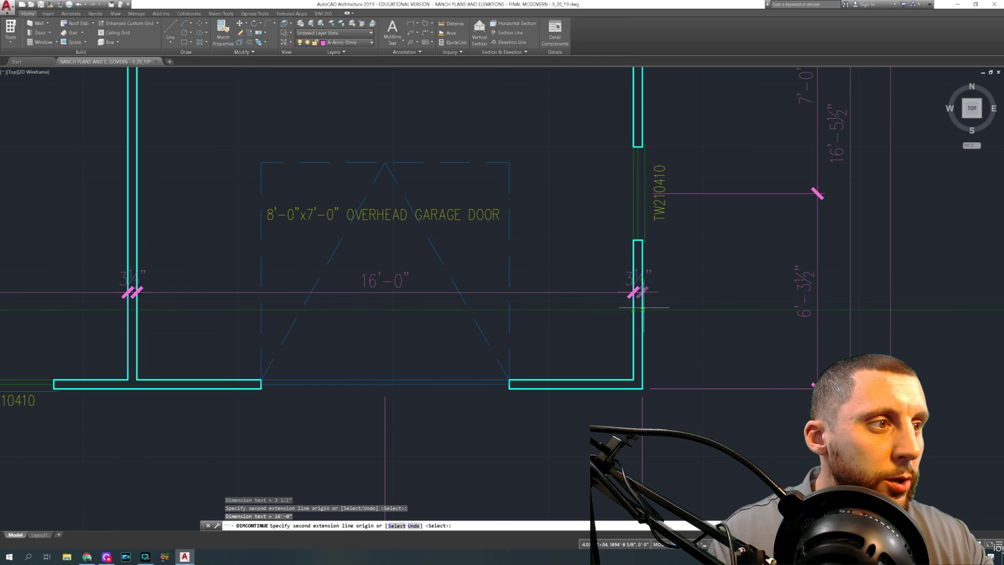
pyautogui.scroll(-4, 643, 309)
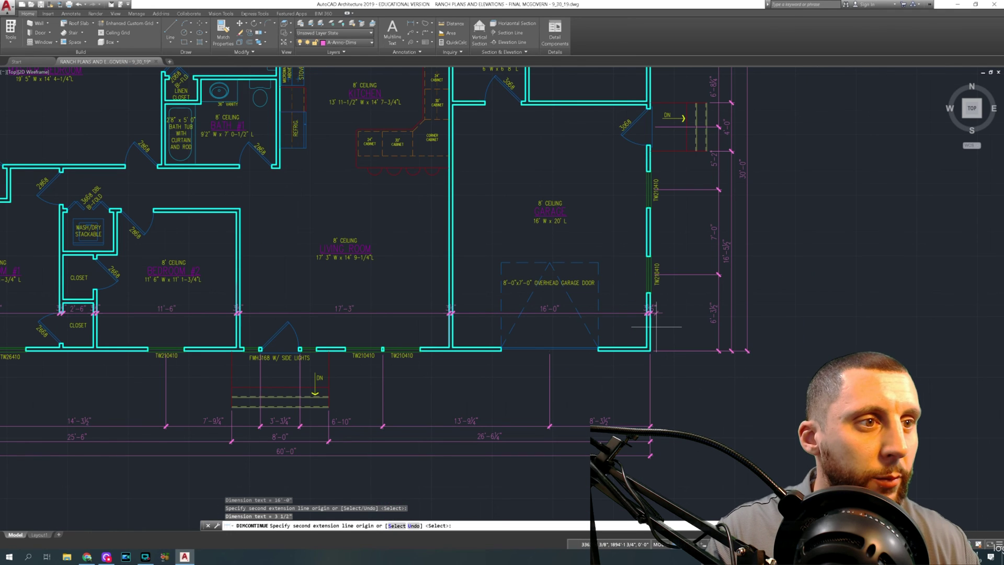
pyautogui.press('Return')
pyautogui.scroll(-4, 656, 326)
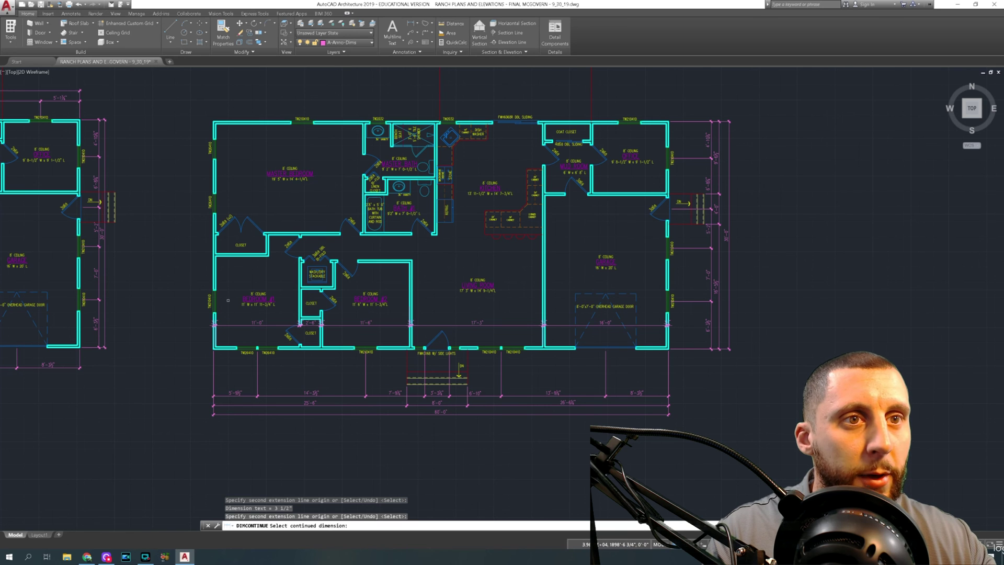
pyautogui.scroll(2, 232, 298)
pyautogui.moveTo(242, 296); pyautogui.dragTo(249, 349, button='middle')
pyautogui.press('Escape')
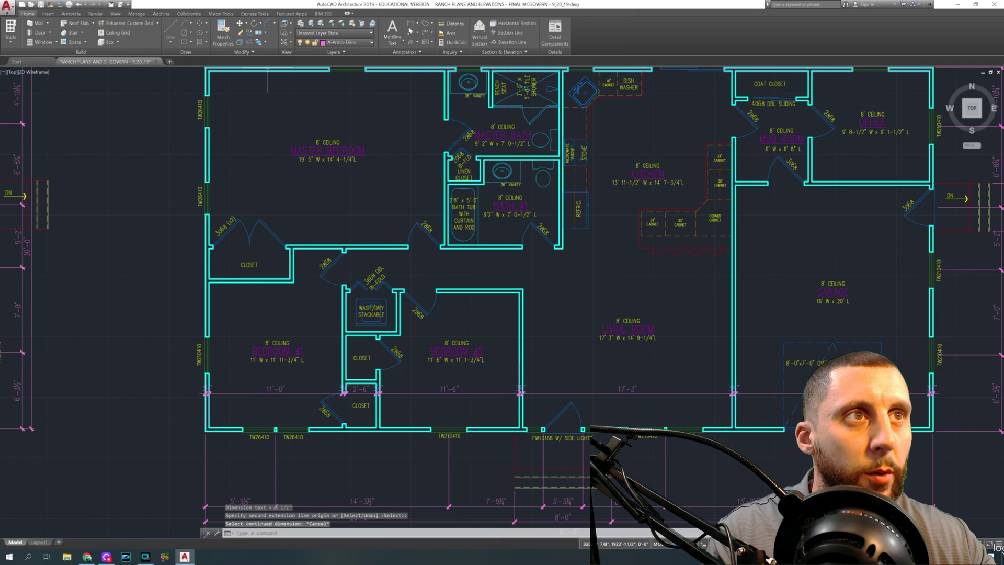
# Step: Add a vertical linear dimension across the upper exterior wall's thickness, placing it through the Master Bedroom
pyautogui.click(411, 23)
pyautogui.moveTo(405, 155); pyautogui.dragTo(397, 178, button='middle')
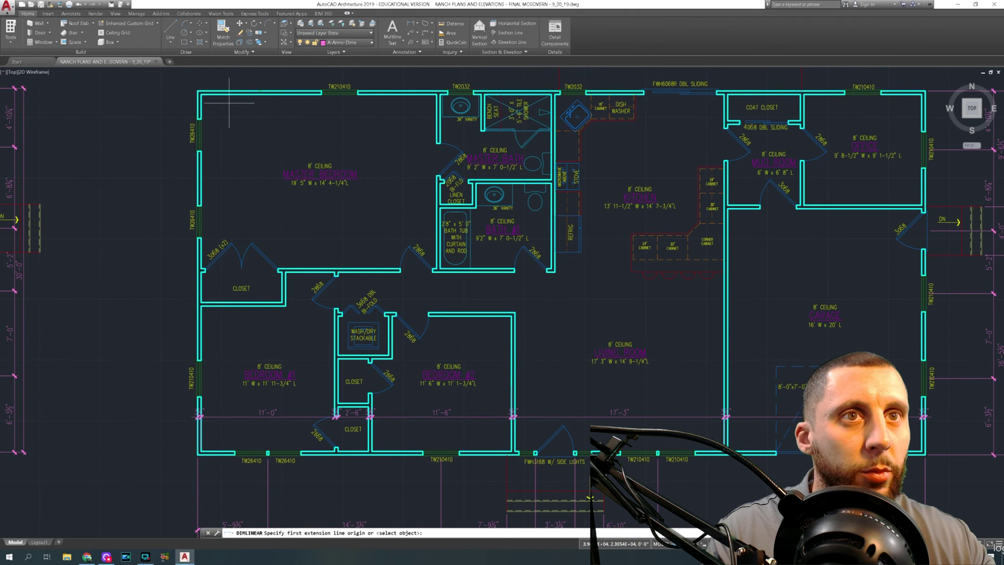
pyautogui.click(198, 93)
pyautogui.click(200, 95)
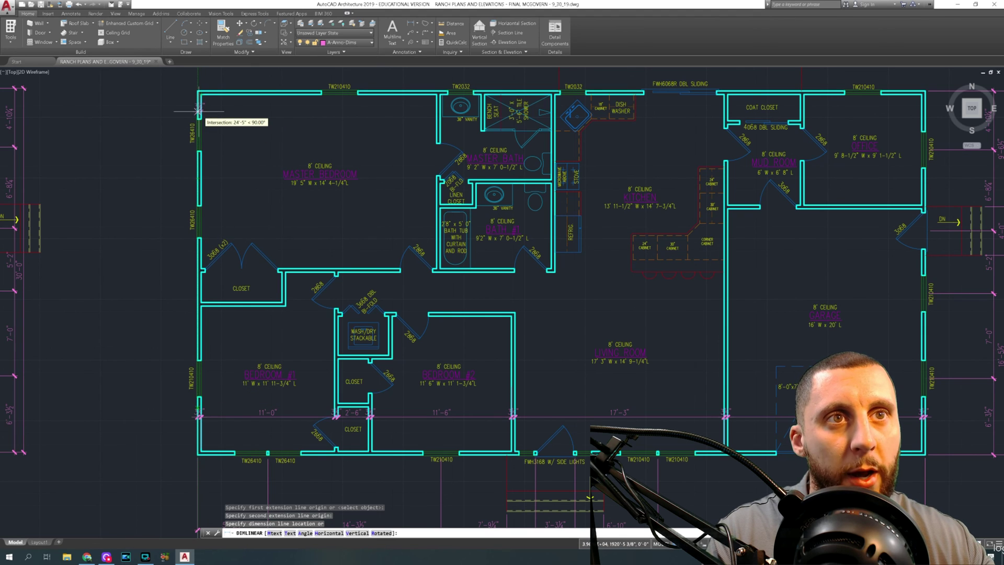
pyautogui.click(301, 102)
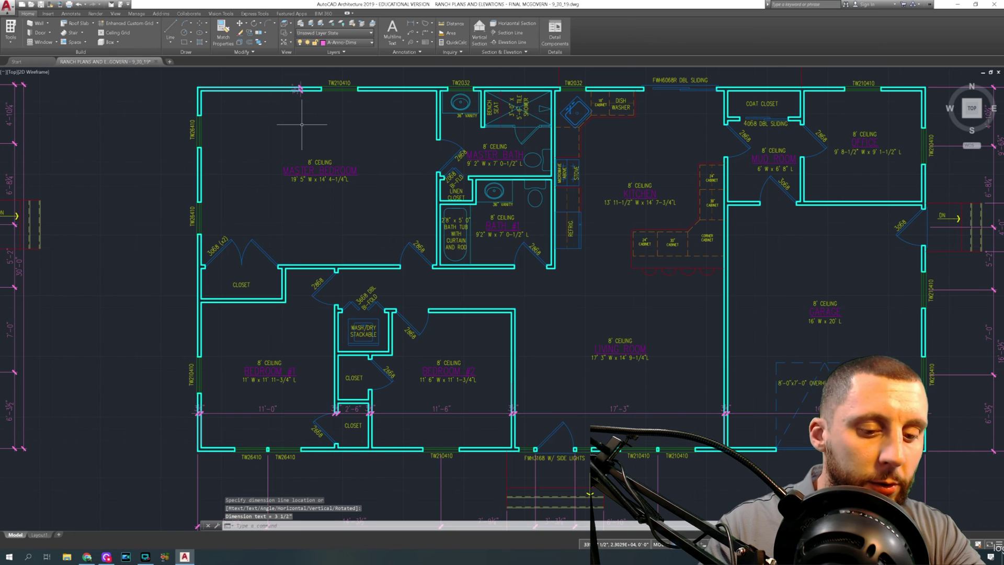
# Step: Continue the vertical dimension string down the Master Bedroom, across its lower wall, and to the outer face of the closet's Bedroom #1 wall
pyautogui.write('dco')
pyautogui.press('Return')
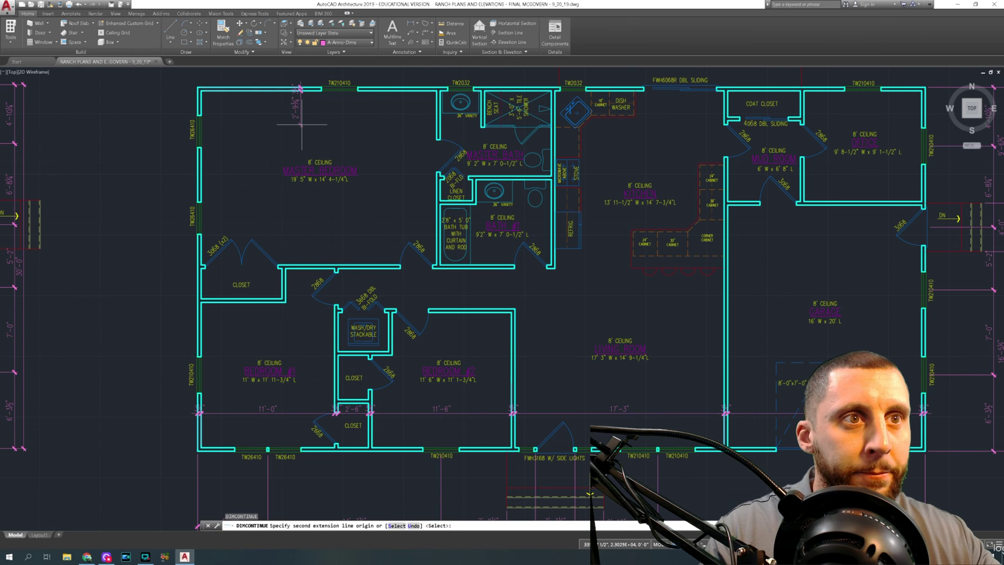
pyautogui.click(277, 264)
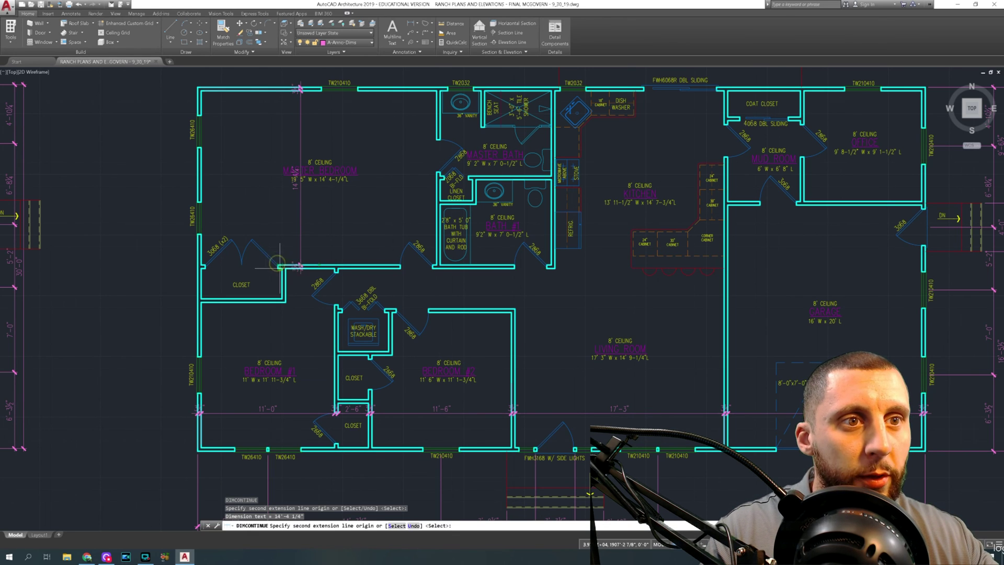
pyautogui.click(278, 270)
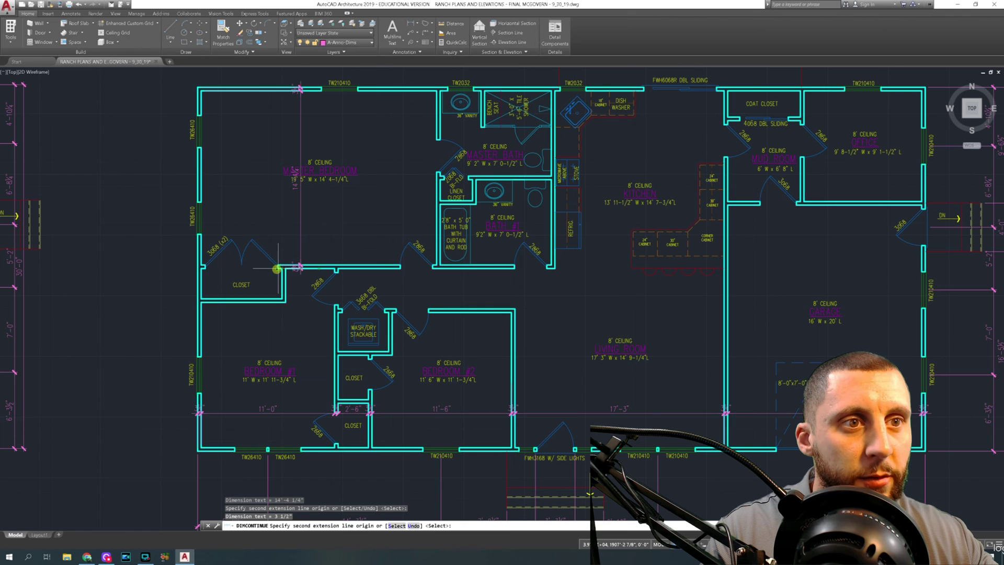
pyautogui.click(285, 302)
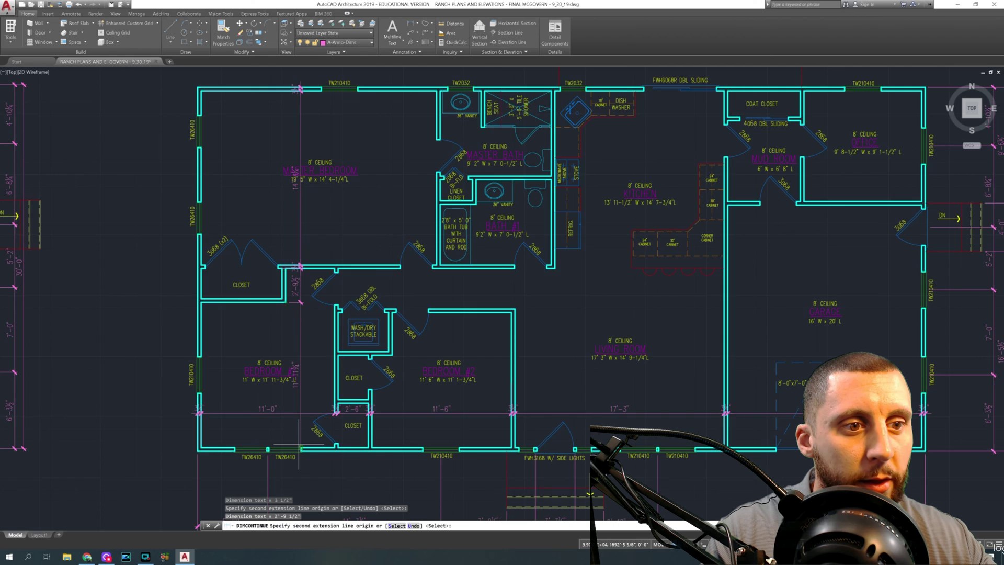
# Step: Continue the vertical dimension string down Bedroom #1 and across the lower exterior wall's thickness, and finish the string
pyautogui.scroll(6, 300, 442)
pyautogui.click(310, 466)
pyautogui.scroll(-5, 310, 465)
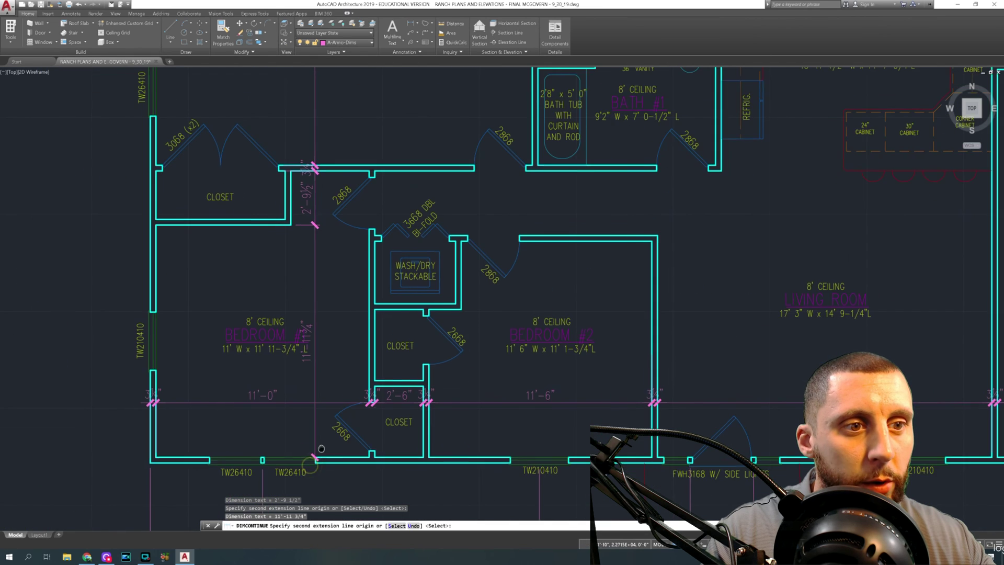
pyautogui.scroll(5, 314, 390)
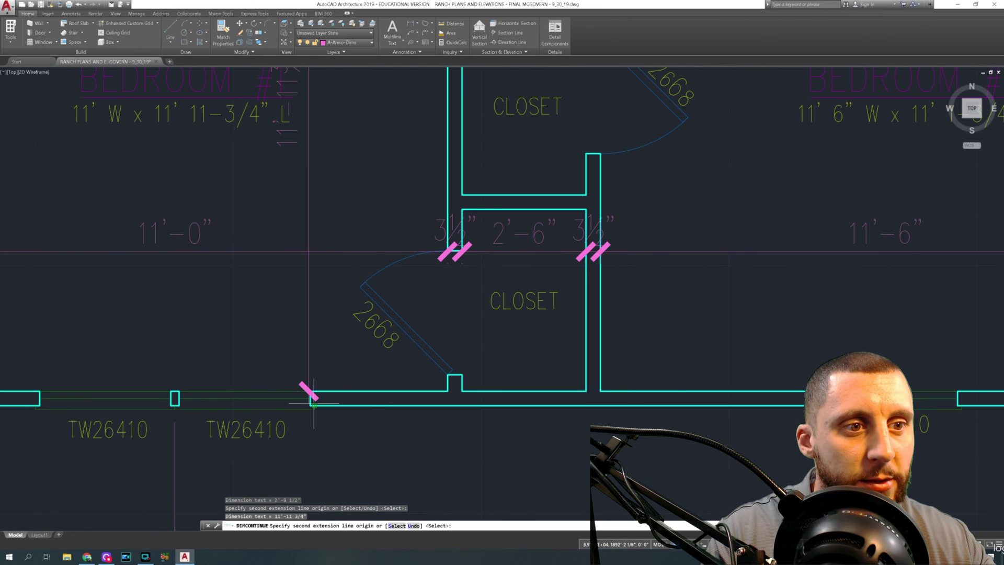
pyautogui.click(309, 398)
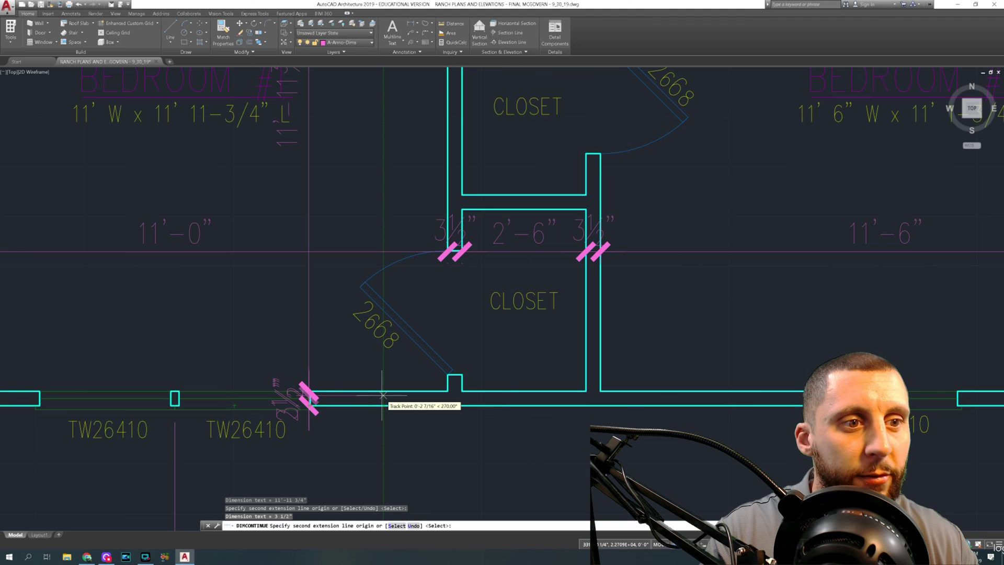
pyautogui.press('Return')
pyautogui.scroll(-4, 382, 395)
pyautogui.moveTo(378, 350); pyautogui.dragTo(373, 363, button='middle')
pyautogui.moveTo(206, 330); pyautogui.dragTo(217, 380, button='middle')
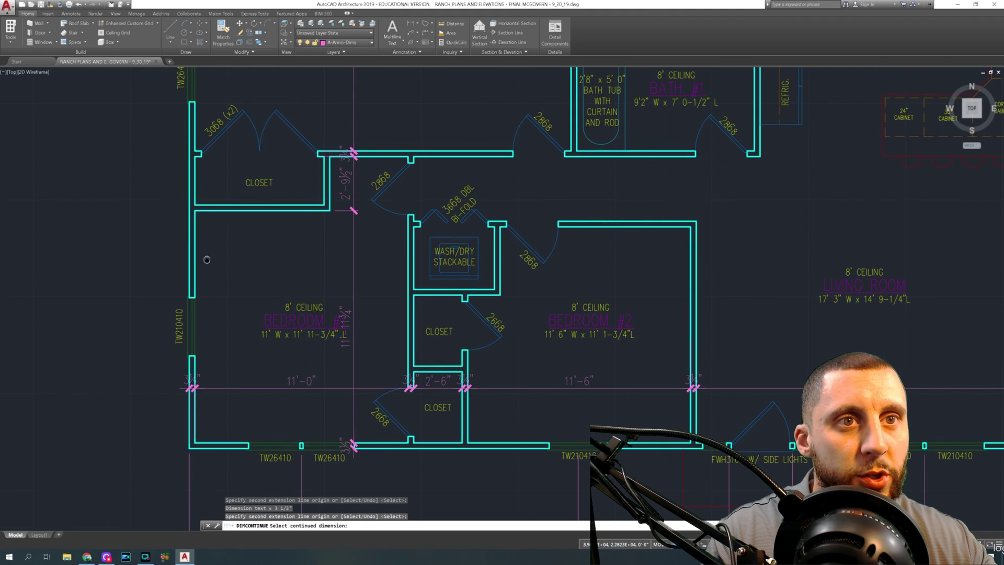
pyautogui.moveTo(206, 259); pyautogui.dragTo(220, 379, button='middle')
pyautogui.scroll(-3, 230, 99)
pyautogui.moveTo(406, 201); pyautogui.dragTo(283, 211, button='middle')
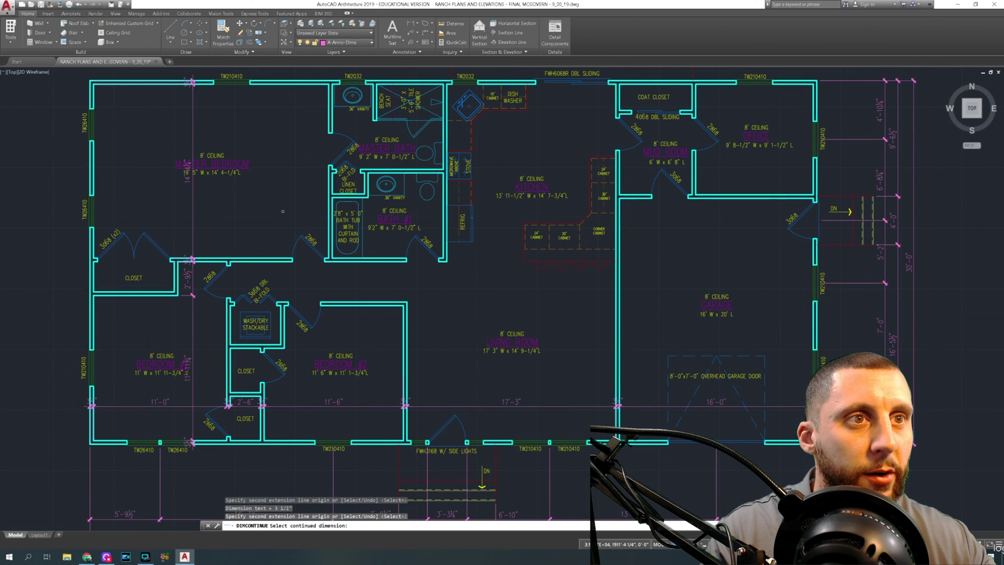
pyautogui.press('Escape')
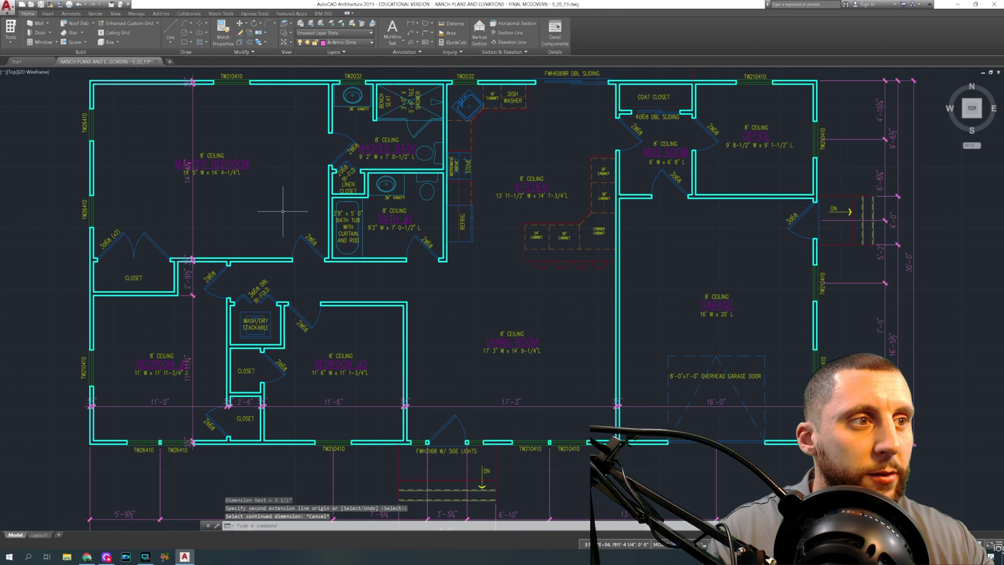
pyautogui.moveTo(458, 266); pyautogui.dragTo(389, 301, button='middle')
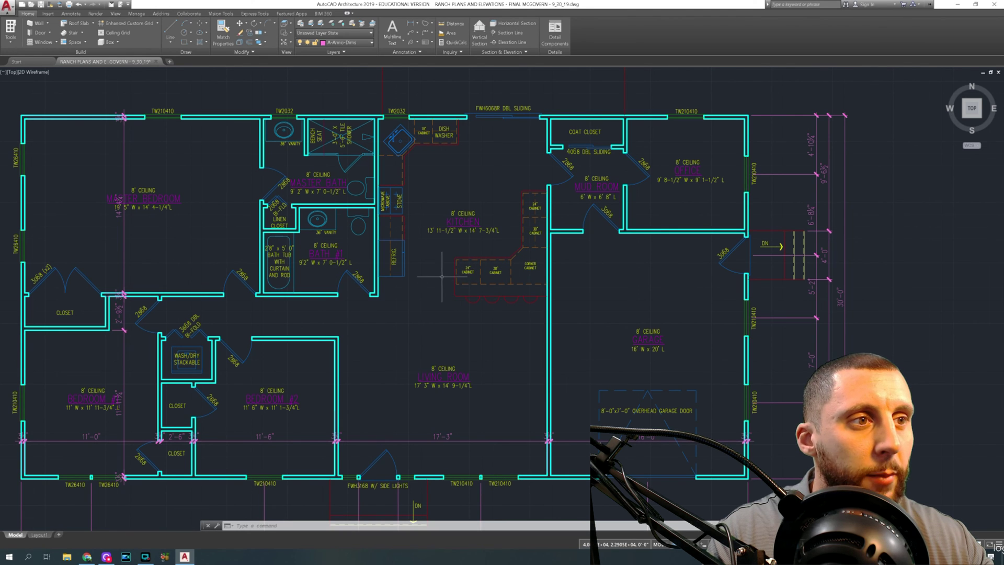
pyautogui.moveTo(428, 237); pyautogui.dragTo(389, 271, button='middle')
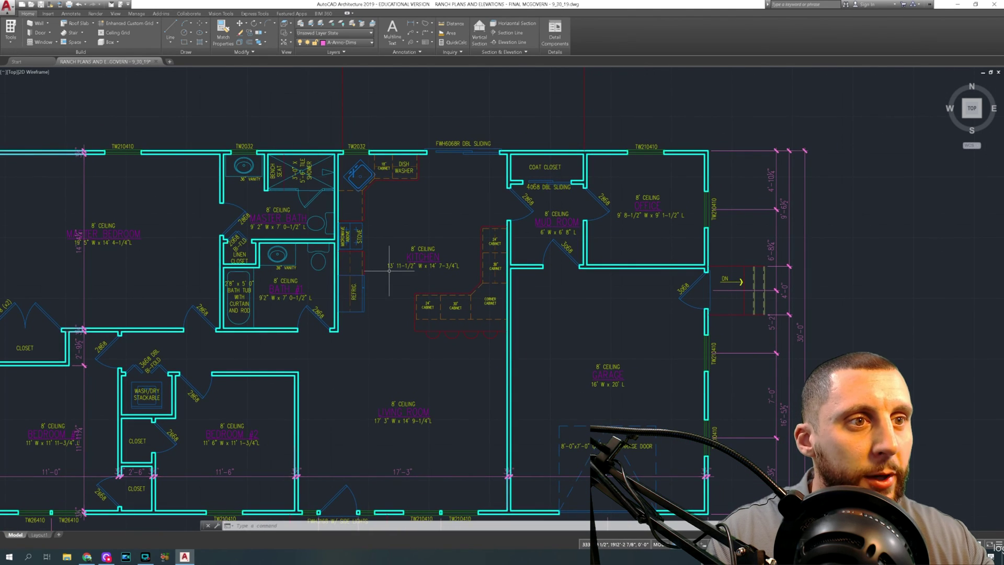
pyautogui.scroll(6, 389, 270)
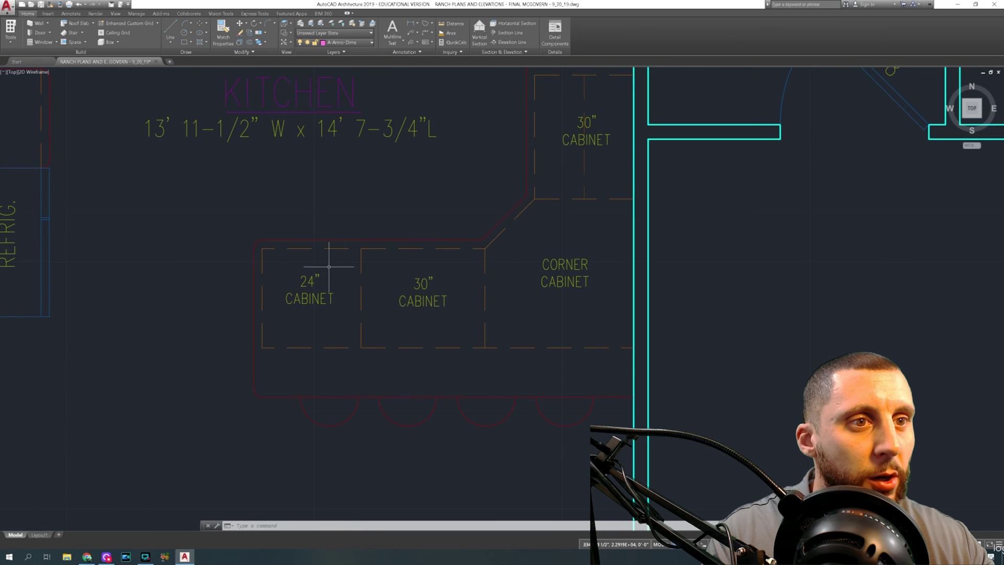
pyautogui.scroll(-2, 552, 282)
pyautogui.scroll(-3, 552, 281)
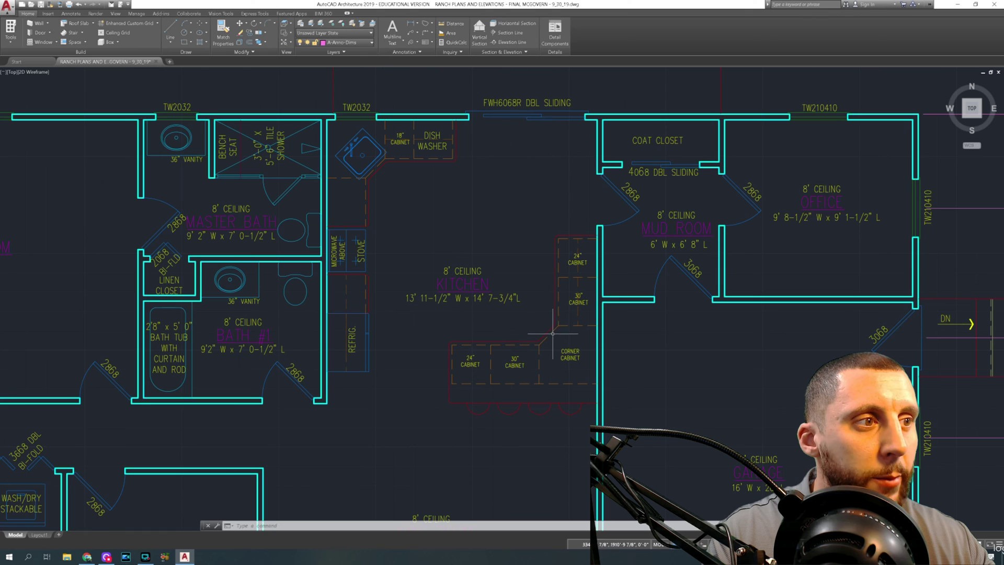